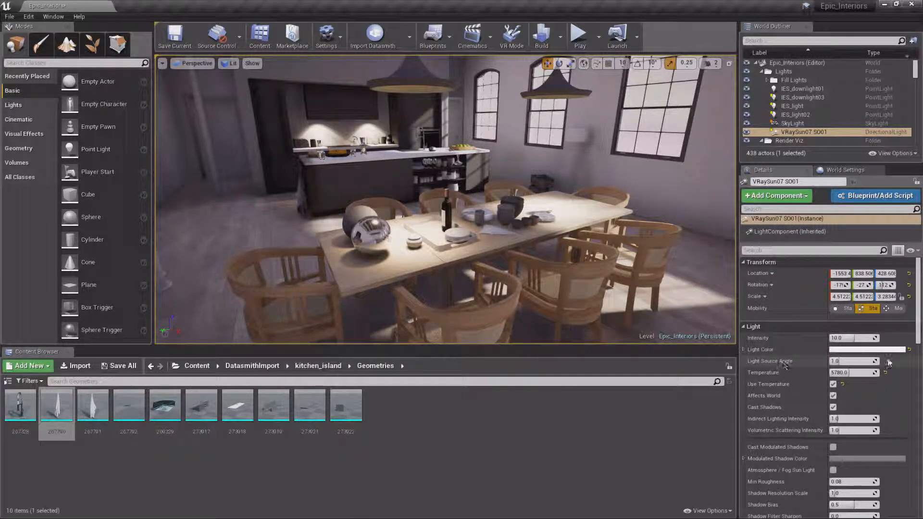
Step: Set the VRaySun07 directional light's Lightmass light source angle to 10 and inspect the shadow edges on the floor
{"action": "left_click_drag", "start_coordinate": [917, 318], "coordinate": [919, 481]}
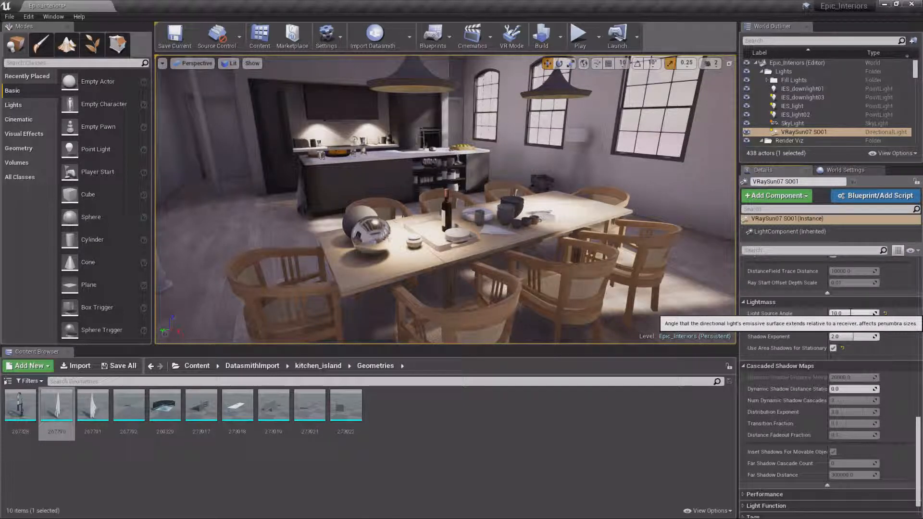
{"action": "type", "text": "10"}
{"action": "key", "text": "Tab"}
{"action": "right_click_drag", "start_coordinate": [518, 258], "coordinate": [606, 298]}
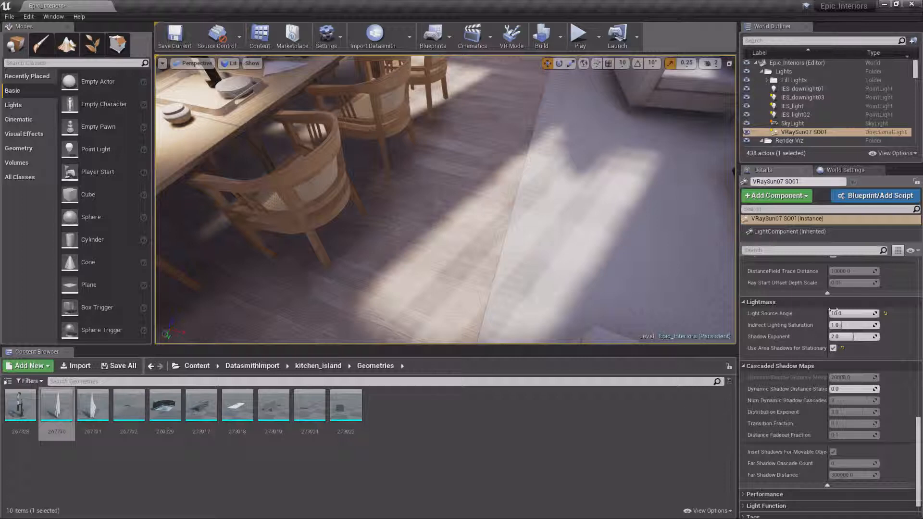
Step: Set the directional light's Lightmass light source angle to 1
{"action": "left_click", "coordinate": [861, 312]}
{"action": "type", "text": "1"}
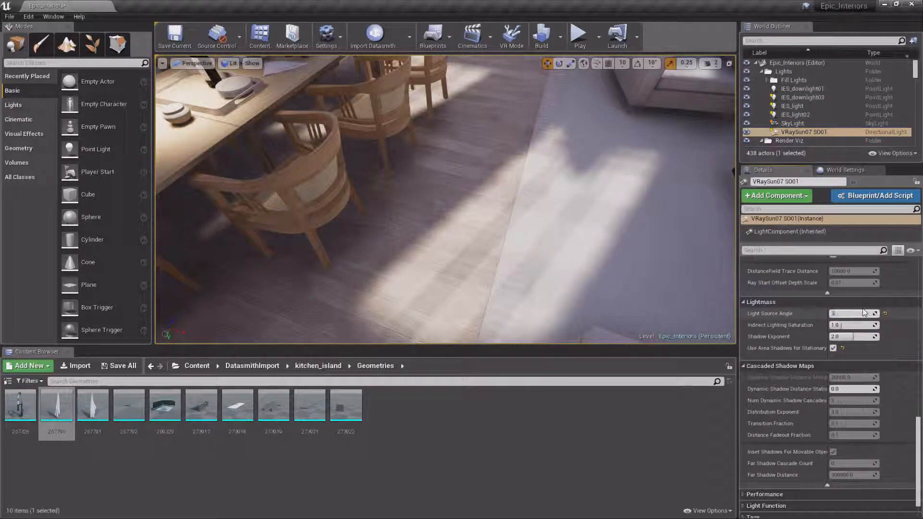
{"action": "key", "text": "Tab"}
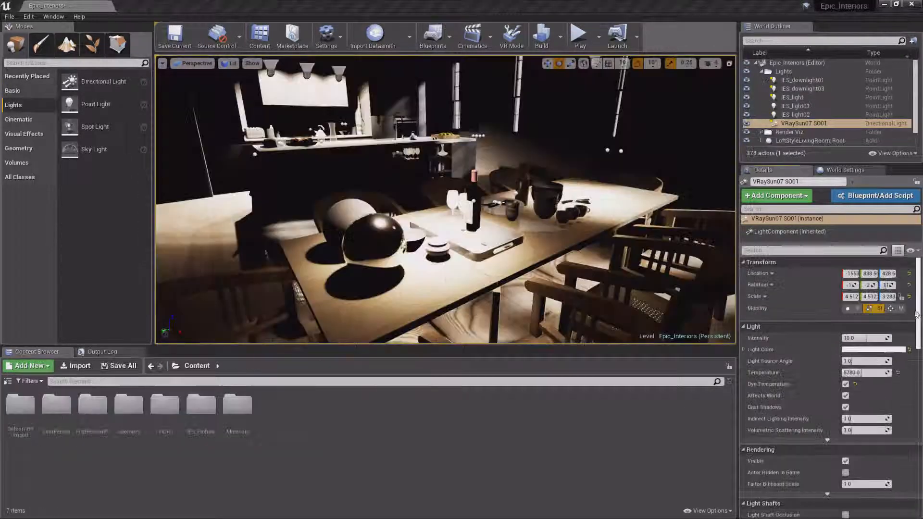
Step: Enable Light Shaft Bloom and RayTraced DistanceField Shadows on the VRaySun07 directional light
{"action": "scroll", "coordinate": [916, 315], "scroll_direction": "down", "scroll_amount": 10}
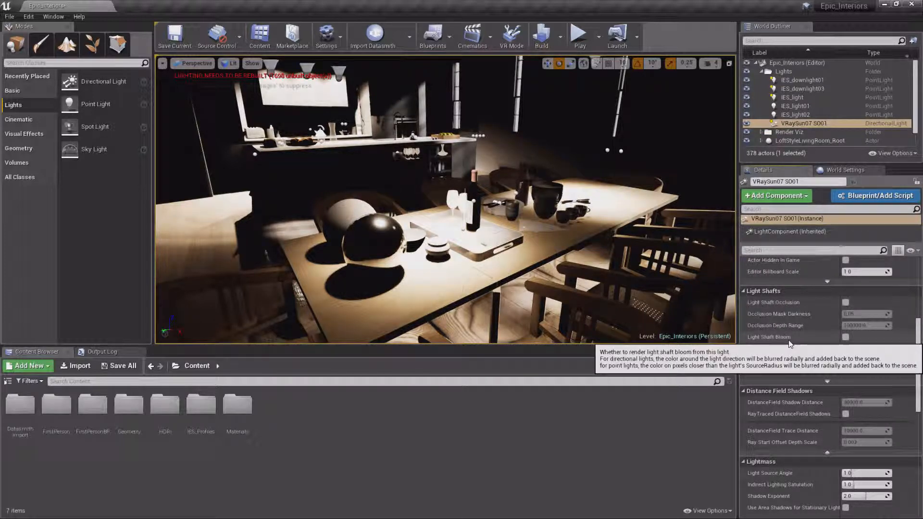
{"action": "left_click", "coordinate": [846, 337]}
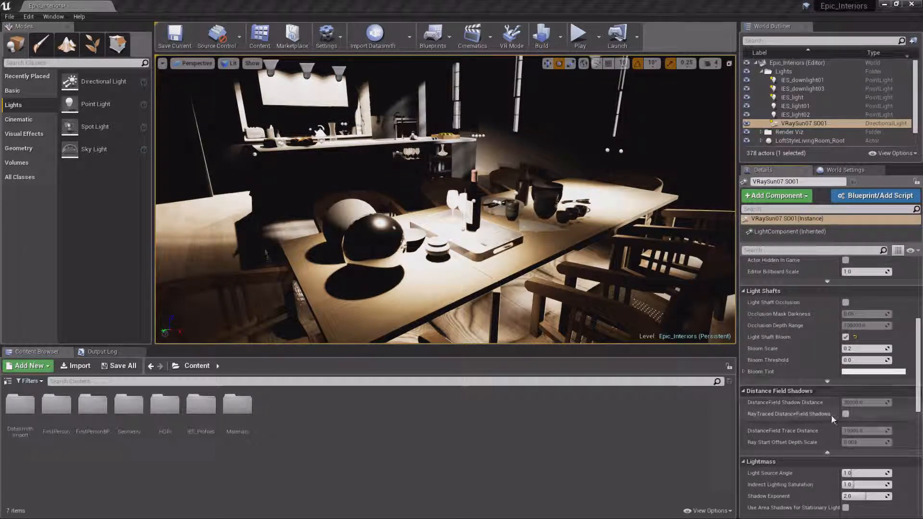
{"action": "left_click", "coordinate": [846, 414]}
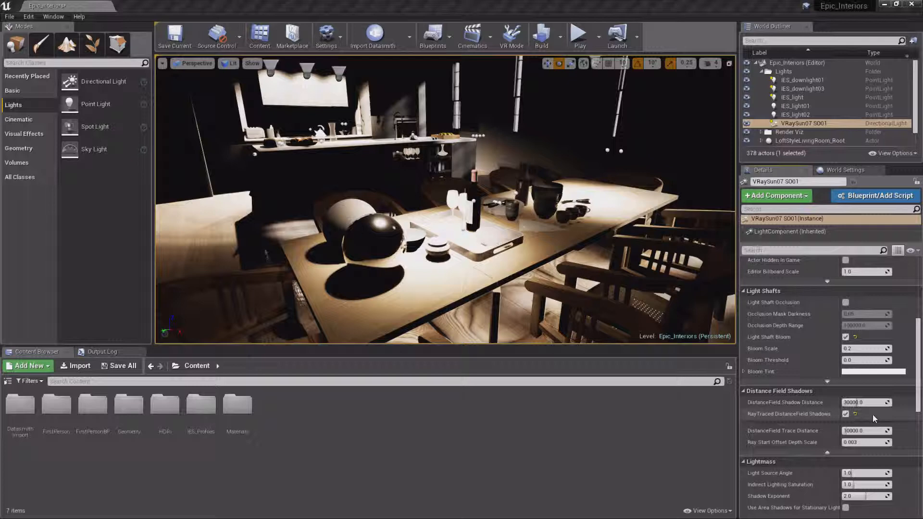
Step: Enable Use Area Shadows for Stationary Light in the directional light's Lightmass settings
{"action": "scroll", "coordinate": [861, 385], "scroll_direction": "down", "scroll_amount": 3}
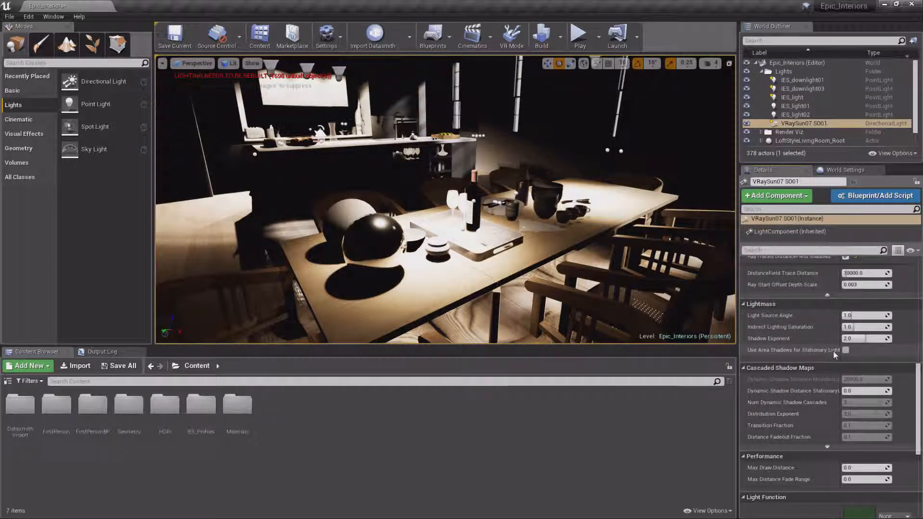
{"action": "left_click", "coordinate": [846, 350]}
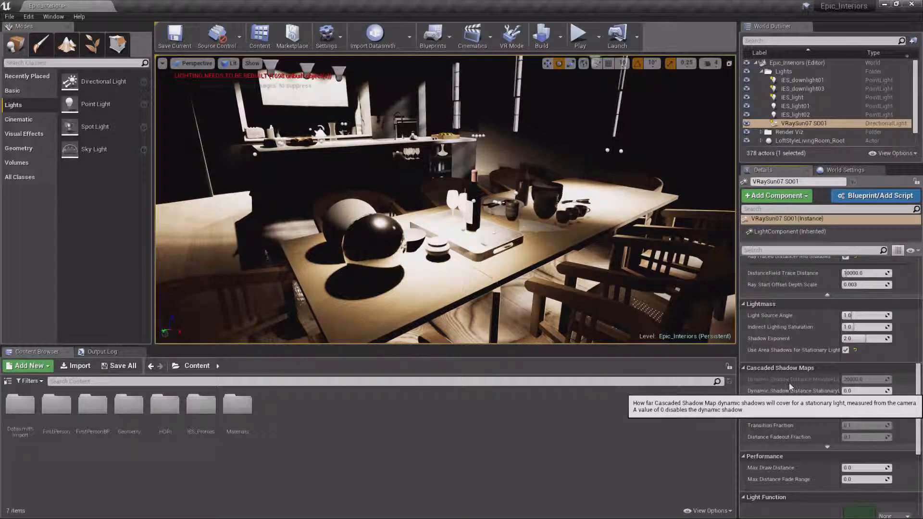
{"action": "left_click", "coordinate": [786, 369]}
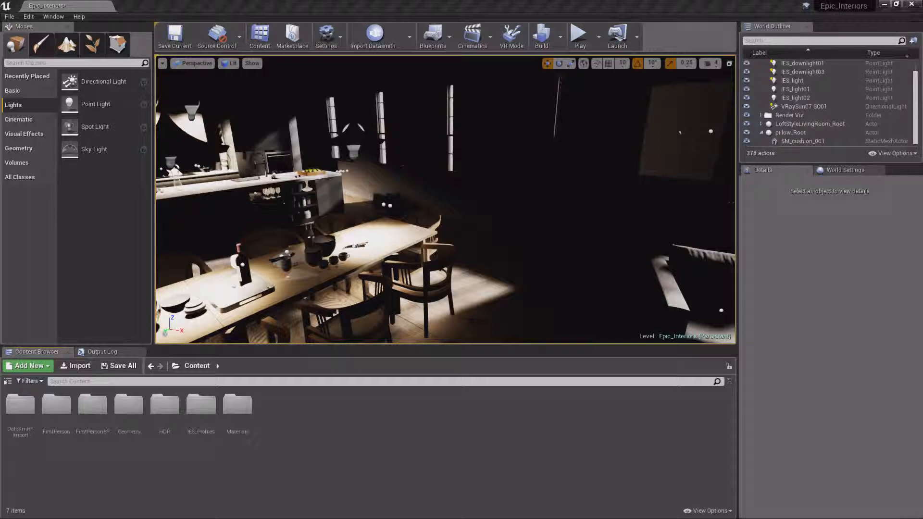
Step: Place a Sky Light in the room beside the dining table and raise it above the floor
{"action": "left_click_drag", "start_coordinate": [73, 150], "coordinate": [512, 313]}
{"action": "left_click_drag", "start_coordinate": [512, 278], "coordinate": [523, 137]}
{"action": "right_click_drag", "start_coordinate": [565, 183], "coordinate": [529, 184]}
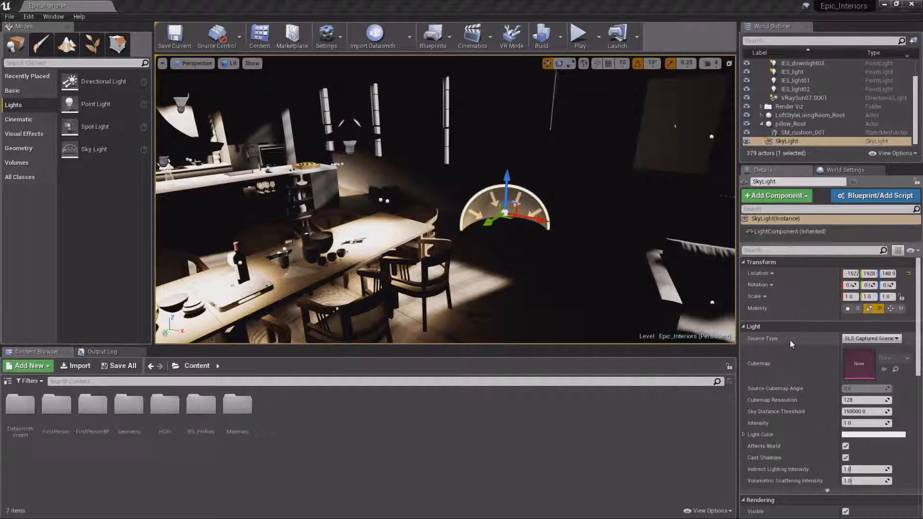
{"action": "scroll", "coordinate": [790, 340], "scroll_direction": "down", "scroll_amount": 10}
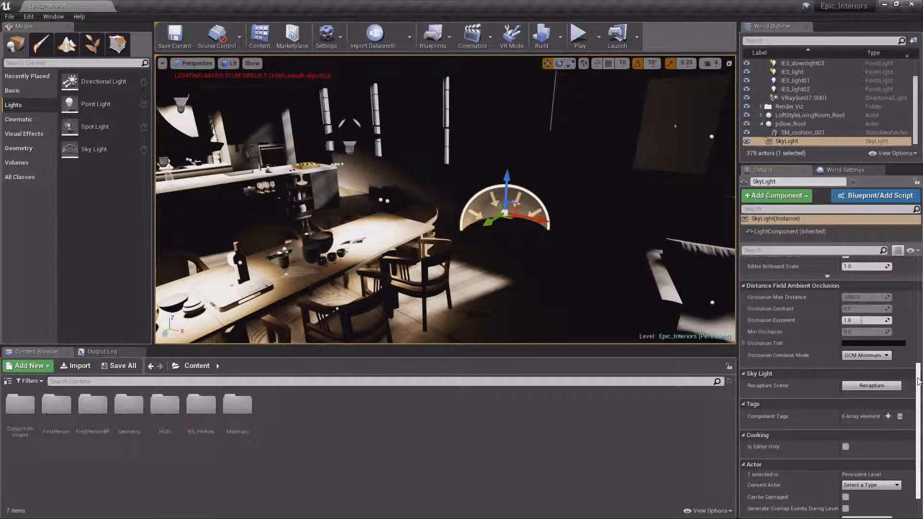
{"action": "scroll", "coordinate": [918, 381], "scroll_direction": "up", "scroll_amount": 10}
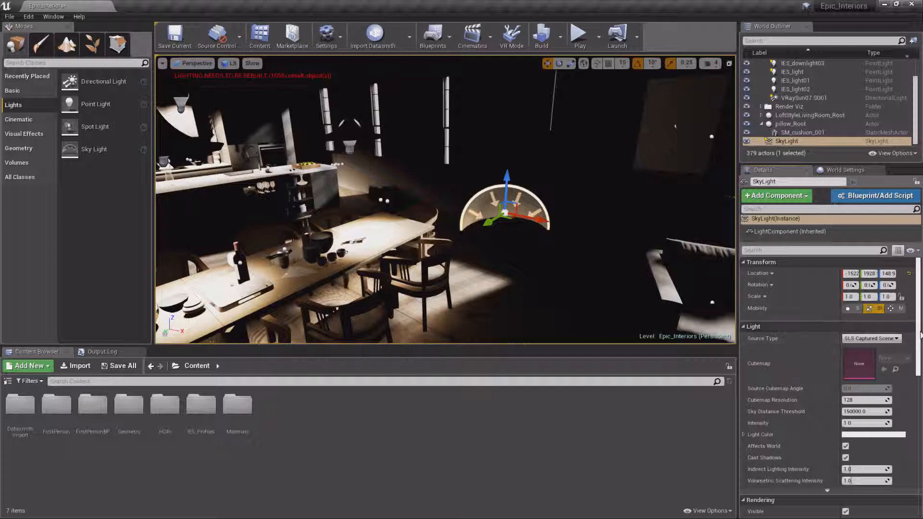
{"action": "scroll", "coordinate": [758, 362], "scroll_direction": "down", "scroll_amount": 10}
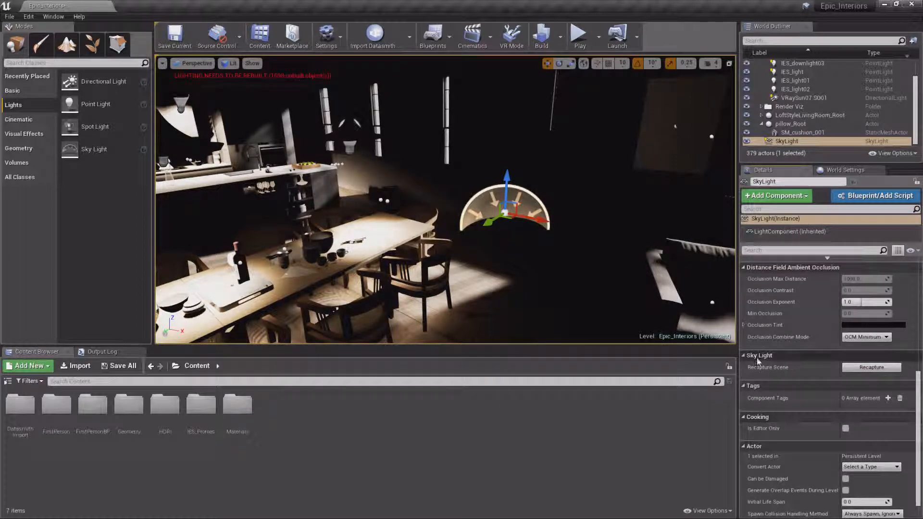
{"action": "scroll", "coordinate": [891, 269], "scroll_direction": "up", "scroll_amount": 10}
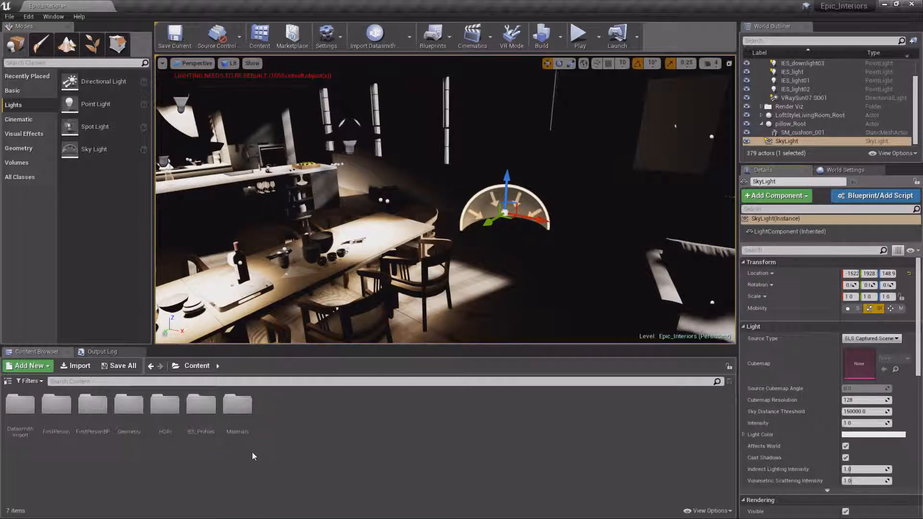
Step: Import the blouberg_sunrise_2_1k.hdr image into the project's HDRI content folder
{"action": "double_click", "coordinate": [165, 405]}
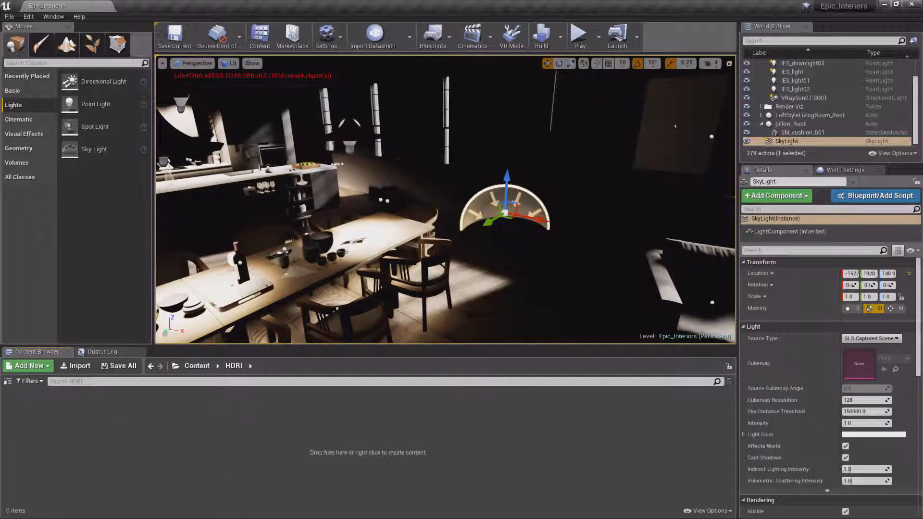
{"action": "left_click", "coordinate": [76, 366]}
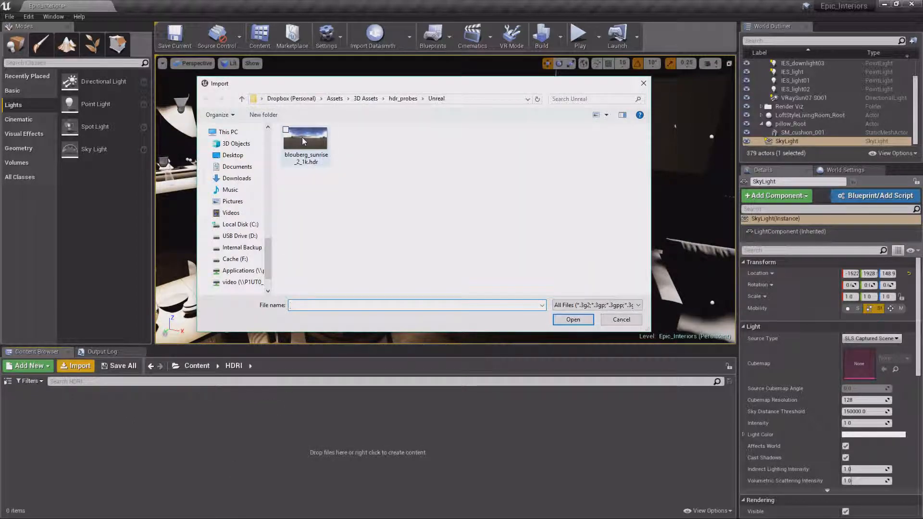
{"action": "double_click", "coordinate": [304, 139]}
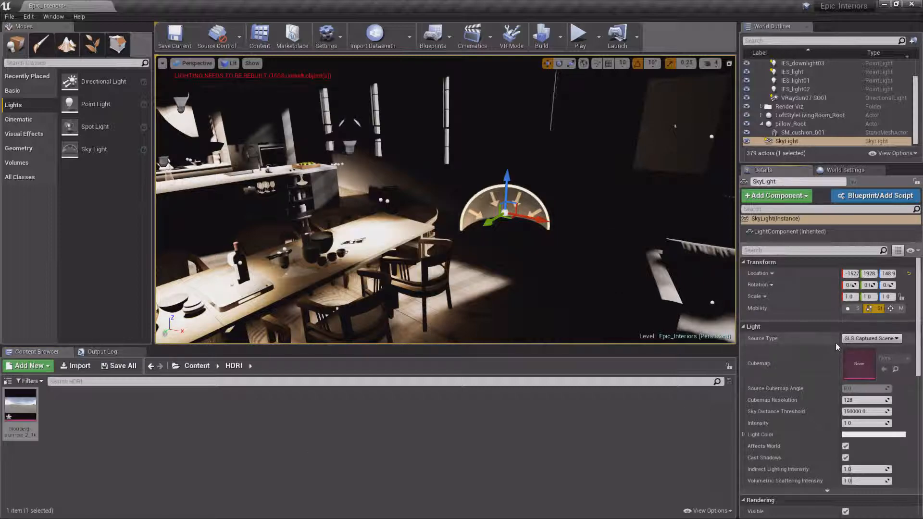
Step: Switch the sky light's source type to SLS Specified Cubemap and assign the imported blouberg_sunrise_2_1k HDRI as its cubemap
{"action": "left_click", "coordinate": [871, 339]}
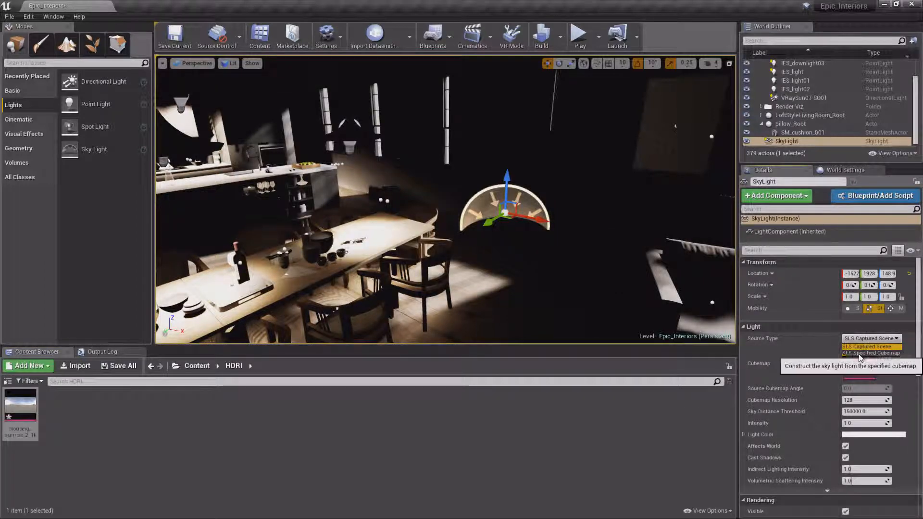
{"action": "left_click", "coordinate": [871, 353]}
{"action": "left_click_drag", "start_coordinate": [20, 408], "coordinate": [863, 362]}
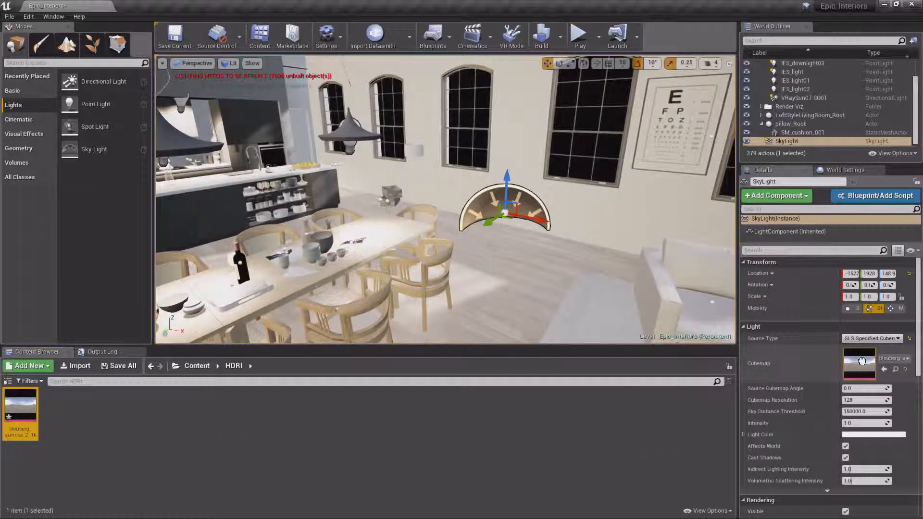
Step: Set the sky light's cubemap resolution to 512 and its sky distance threshold to 1000
{"action": "left_click_drag", "start_coordinate": [418, 307], "coordinate": [308, 291], "text": "alt"}
{"action": "scroll", "coordinate": [419, 306], "scroll_direction": "down", "scroll_amount": 3}
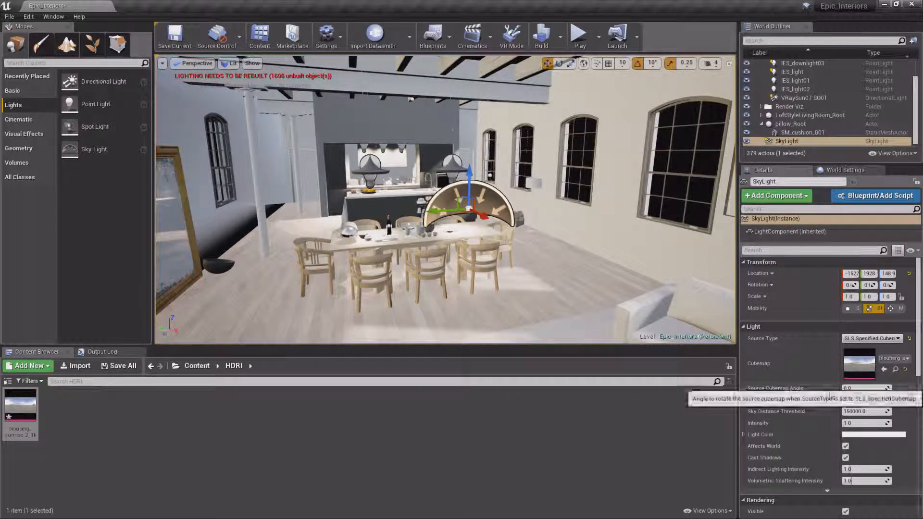
{"action": "left_click_drag", "start_coordinate": [849, 389], "coordinate": [870, 390]}
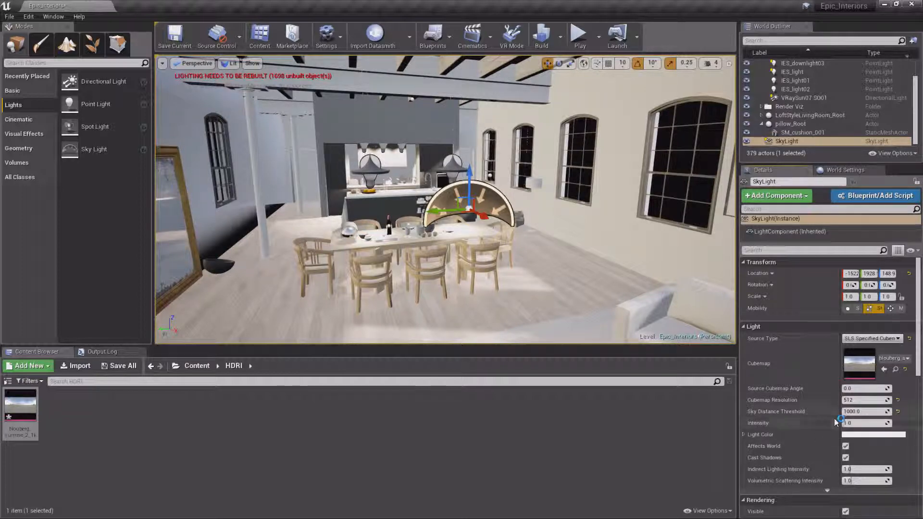
{"action": "left_click_drag", "start_coordinate": [848, 423], "coordinate": [859, 423]}
Step: Change the sky light's mobility to Movable
{"action": "scroll", "coordinate": [873, 371], "scroll_direction": "down", "scroll_amount": 10}
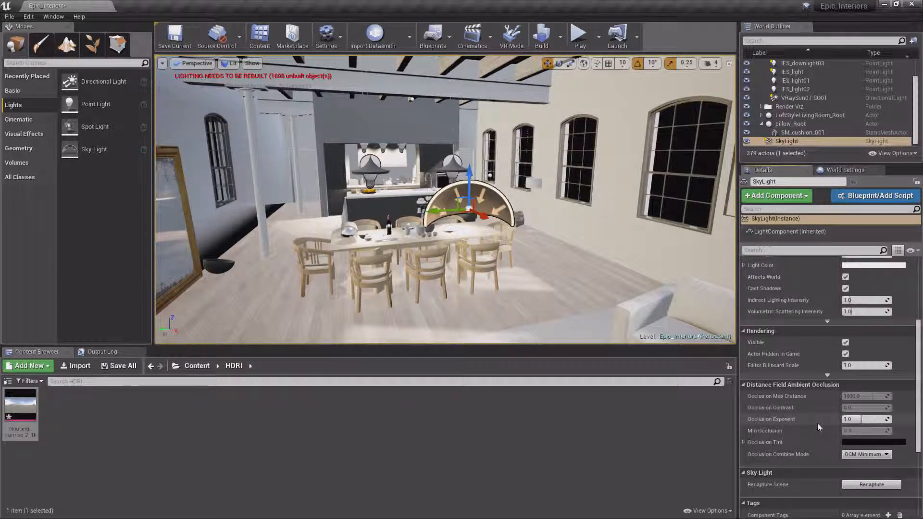
{"action": "scroll", "coordinate": [895, 311], "scroll_direction": "up", "scroll_amount": 5}
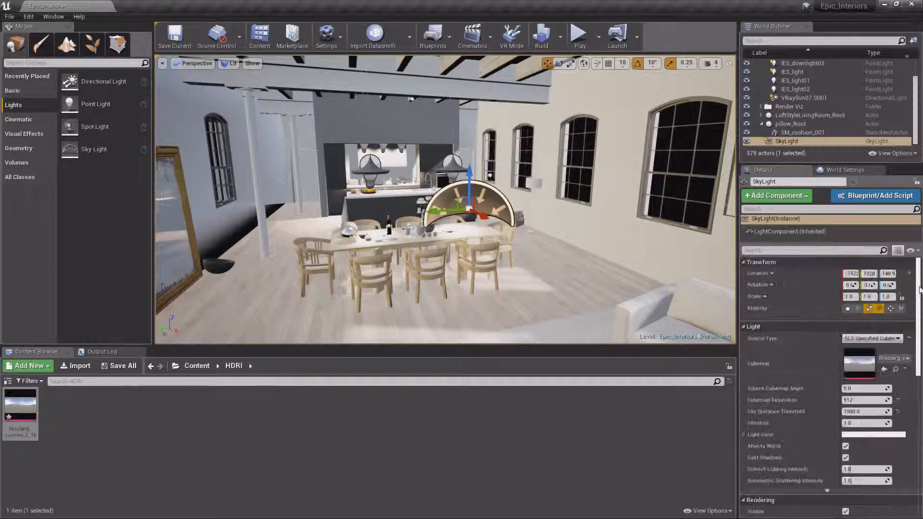
{"action": "left_click", "coordinate": [893, 309]}
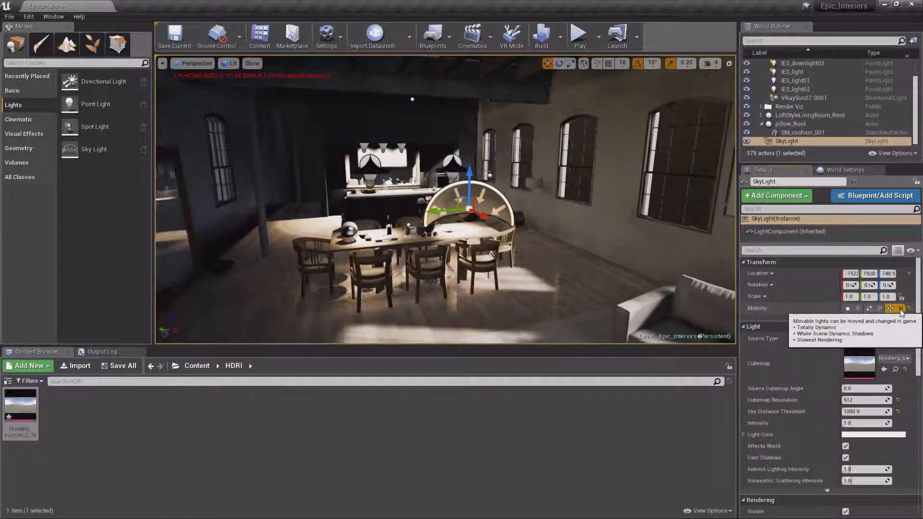
Step: Try a minimum occlusion of about 0.076 in the sky light's distance field ambient occlusion settings and reset it to default
{"action": "scroll", "coordinate": [765, 341], "scroll_direction": "down", "scroll_amount": 5}
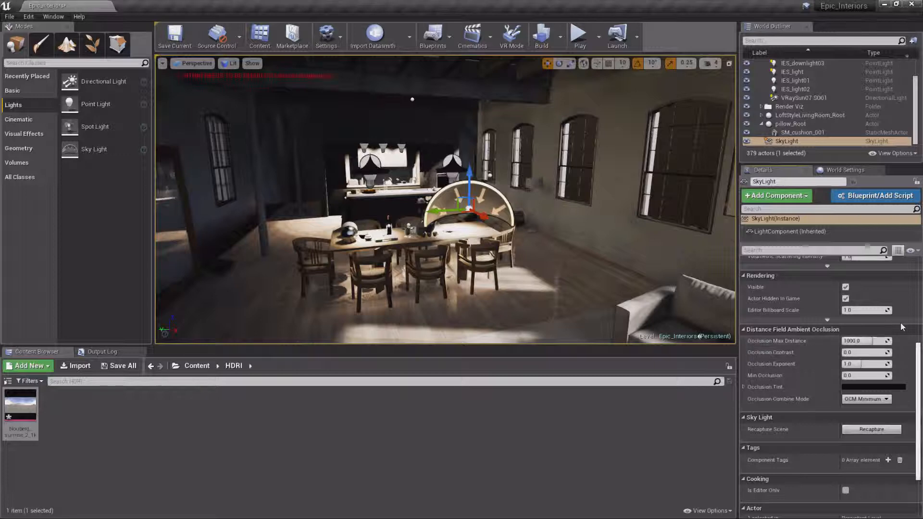
{"action": "left_click_drag", "start_coordinate": [864, 353], "coordinate": [848, 376]}
{"action": "left_click", "coordinate": [898, 365]}
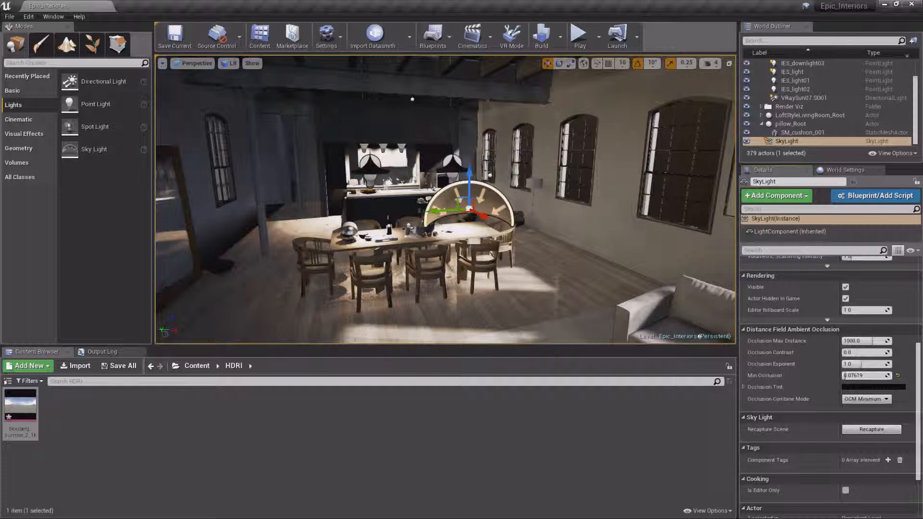
{"action": "left_click", "coordinate": [898, 375]}
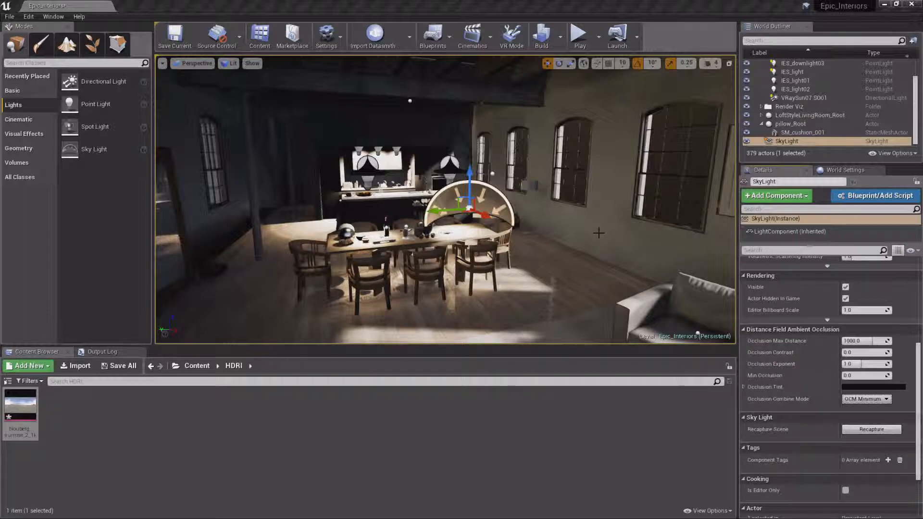
Step: Open the SM_Walls static mesh for editing and examine its LOD and build settings
{"action": "left_click", "coordinate": [614, 180]}
{"action": "right_click", "coordinate": [609, 170]}
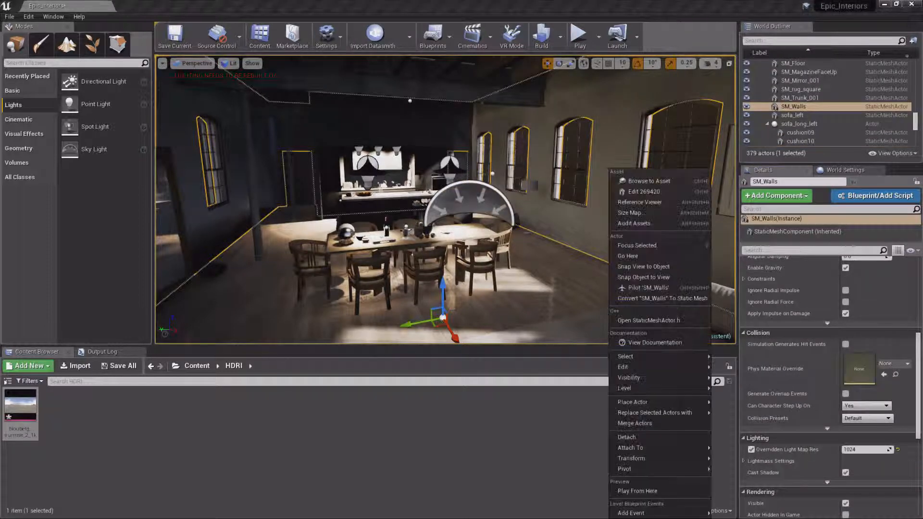
{"action": "left_click", "coordinate": [643, 194]}
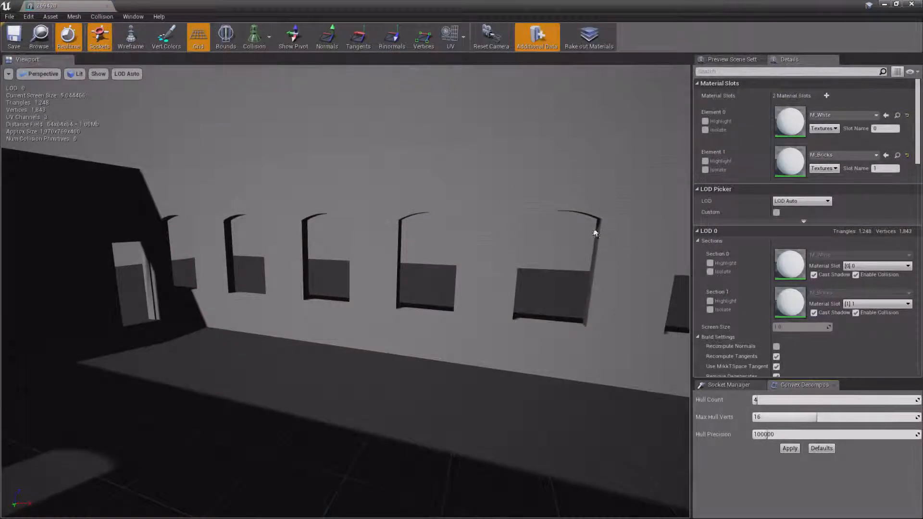
{"action": "scroll", "coordinate": [917, 149], "scroll_direction": "down", "scroll_amount": 1}
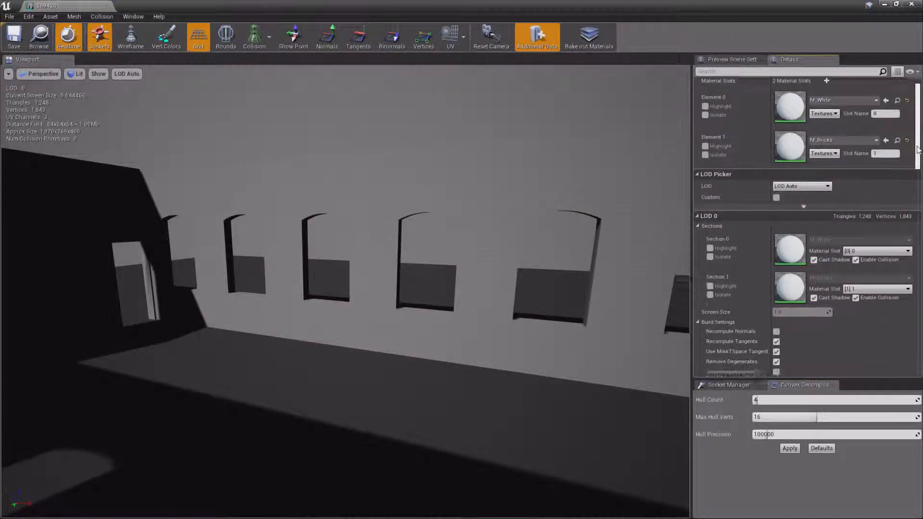
{"action": "scroll", "coordinate": [917, 149], "scroll_direction": "down", "scroll_amount": 10}
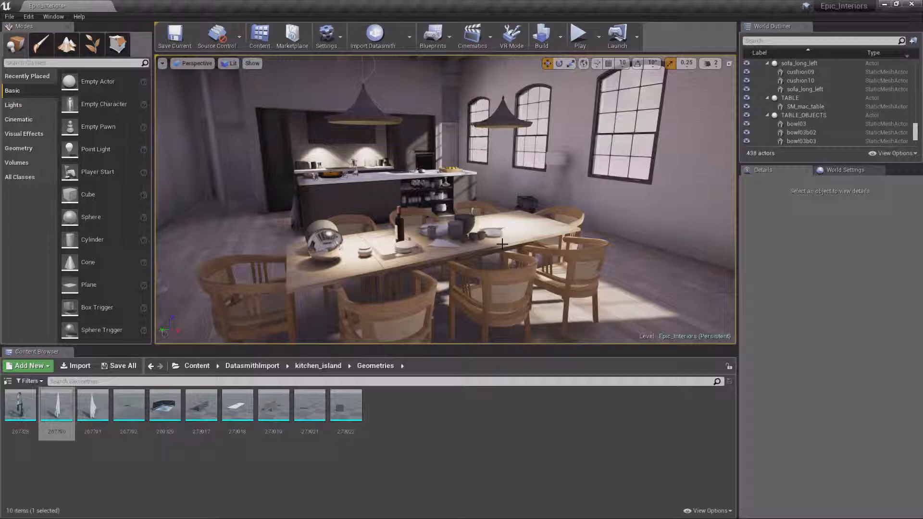
Step: Turn on the distance field ambient occlusion visualization for the kitchen scene's viewport
{"action": "left_click", "coordinate": [248, 64]}
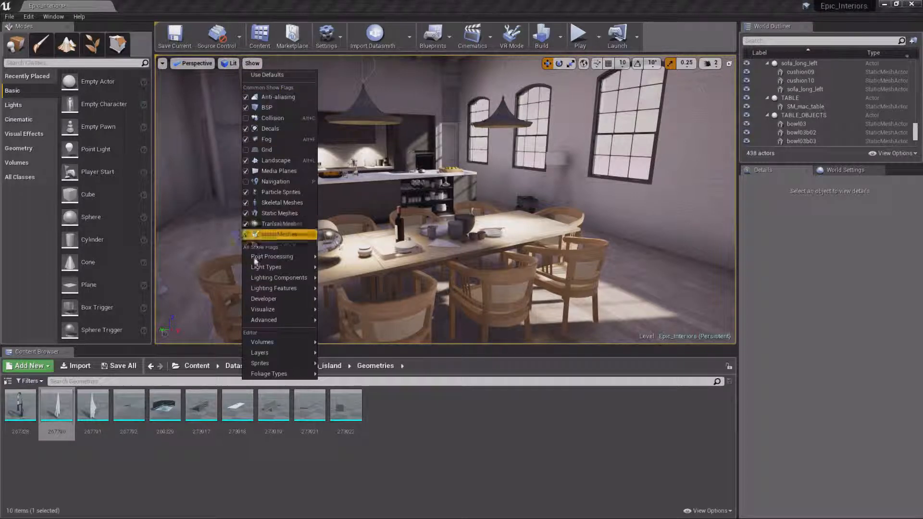
{"action": "mouse_move", "coordinate": [259, 310]}
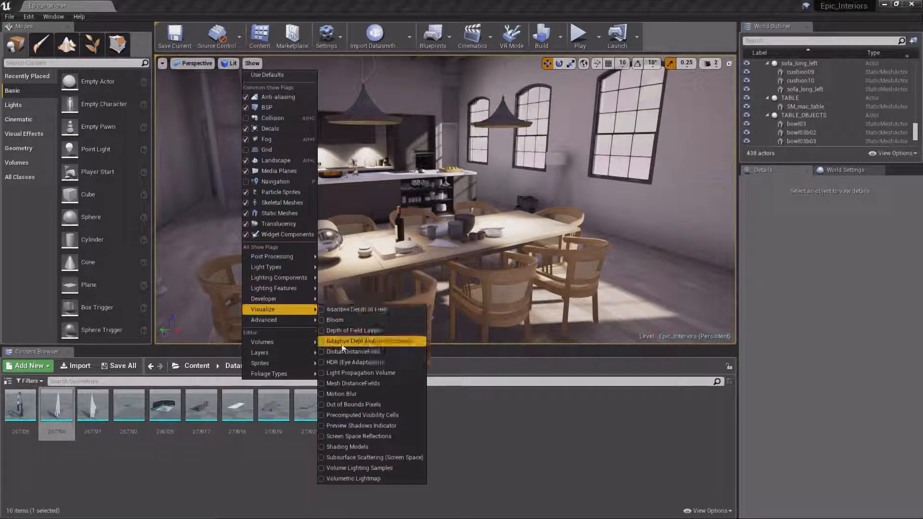
{"action": "left_click", "coordinate": [402, 340]}
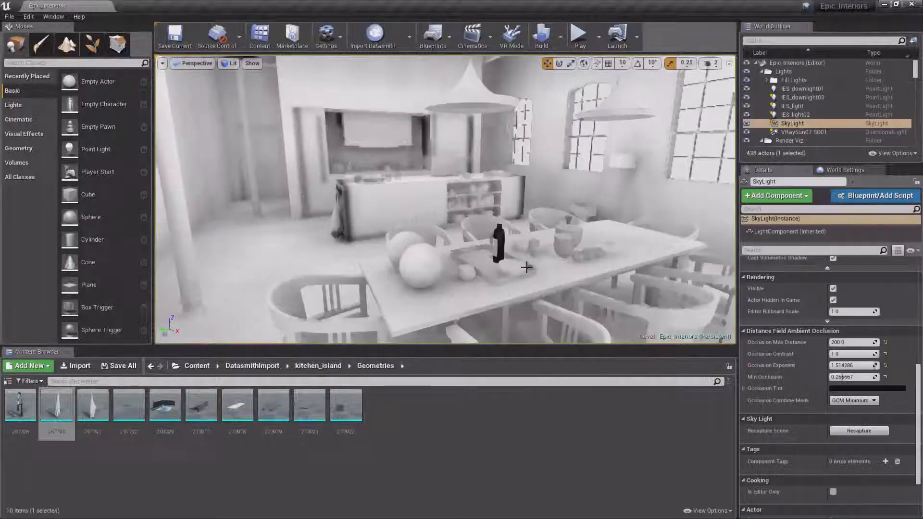
Step: Adjust the sky light's Occlusion Max Distance while viewing the dining table in the ambient occlusion visualization
{"action": "scroll", "coordinate": [528, 262], "scroll_direction": "up", "scroll_amount": 5}
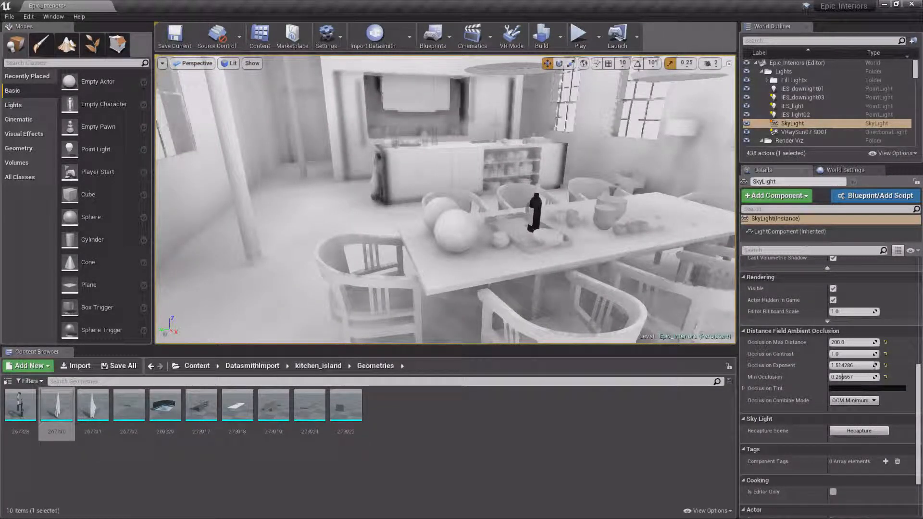
{"action": "mouse_move", "coordinate": [528, 279]}
{"action": "right_mouse_down"}
{"action": "mouse_move", "coordinate": [456, 275]}
{"action": "mouse_move", "coordinate": [439, 260]}
{"action": "mouse_move", "coordinate": [534, 270]}
{"action": "right_mouse_up"}
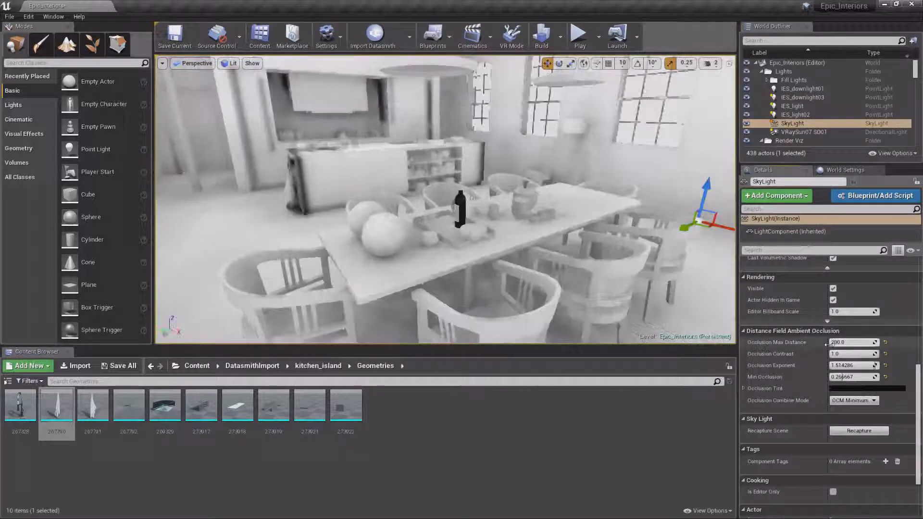
{"action": "mouse_move", "coordinate": [835, 342]}
{"action": "left_mouse_down"}
{"action": "mouse_move", "coordinate": [858, 343]}
{"action": "mouse_move", "coordinate": [838, 343]}
{"action": "left_mouse_up"}
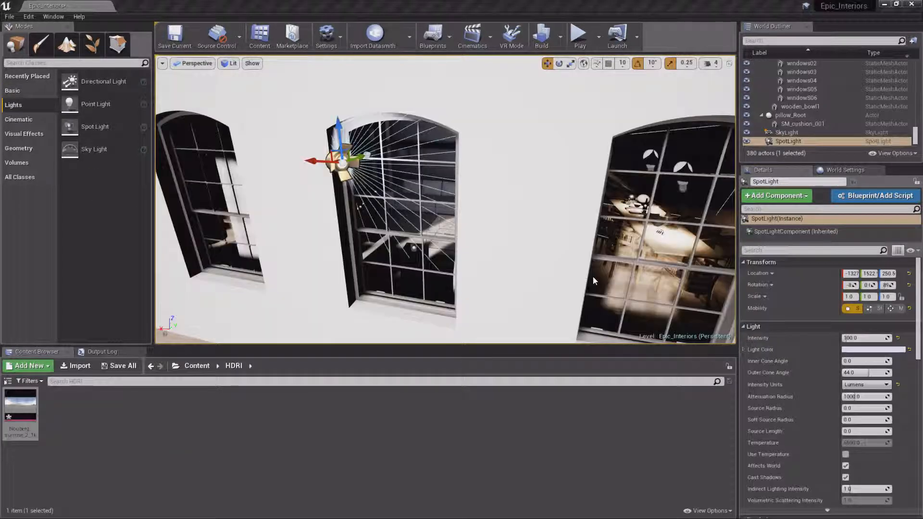
Step: Set the intensity of the spot light outside the window to 50 lumens and check its pale blue light color
{"action": "mouse_move", "coordinate": [512, 256]}
{"action": "left_mouse_down", "text": "alt"}
{"action": "mouse_move", "coordinate": [491, 256]}
{"action": "mouse_move", "coordinate": [522, 255]}
{"action": "mouse_move", "coordinate": [500, 258]}
{"action": "left_mouse_up", "text": "alt"}
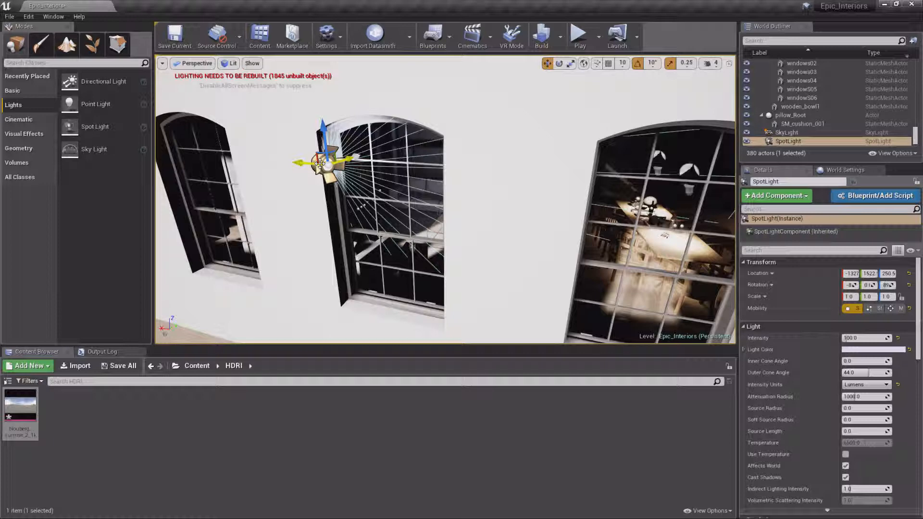
{"action": "left_click_drag", "start_coordinate": [452, 267], "coordinate": [459, 262], "text": "alt"}
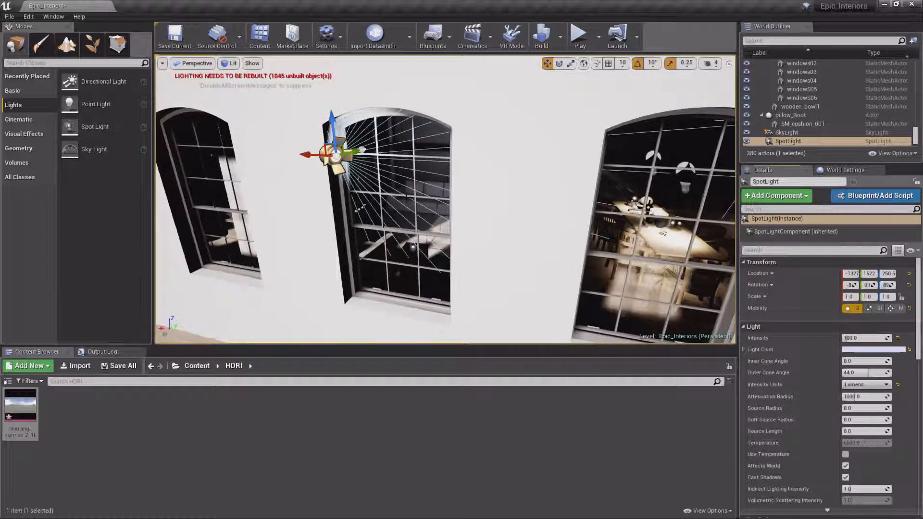
{"action": "left_click", "coordinate": [868, 339]}
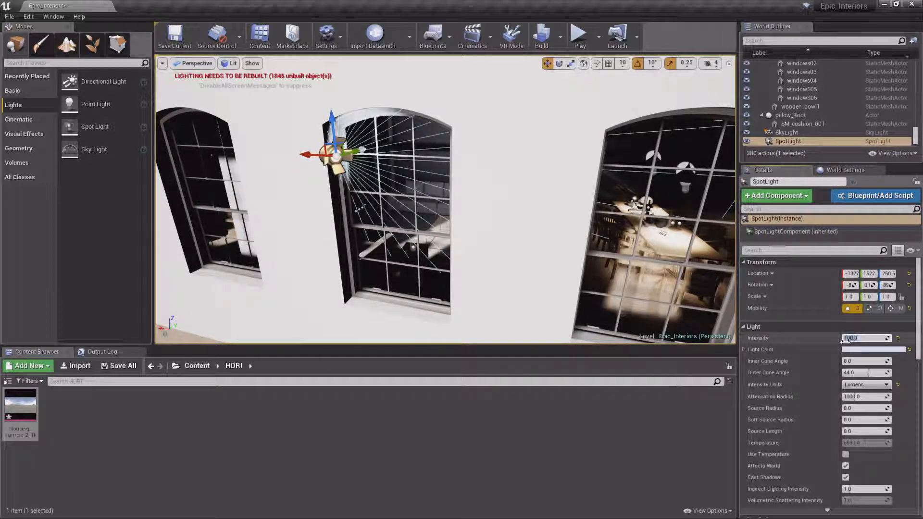
{"action": "key", "text": "Tab"}
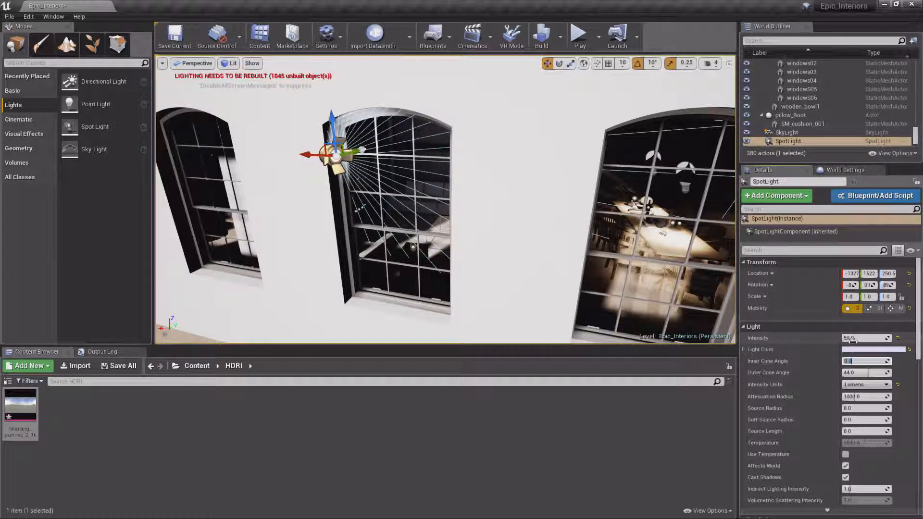
{"action": "left_click", "coordinate": [860, 350]}
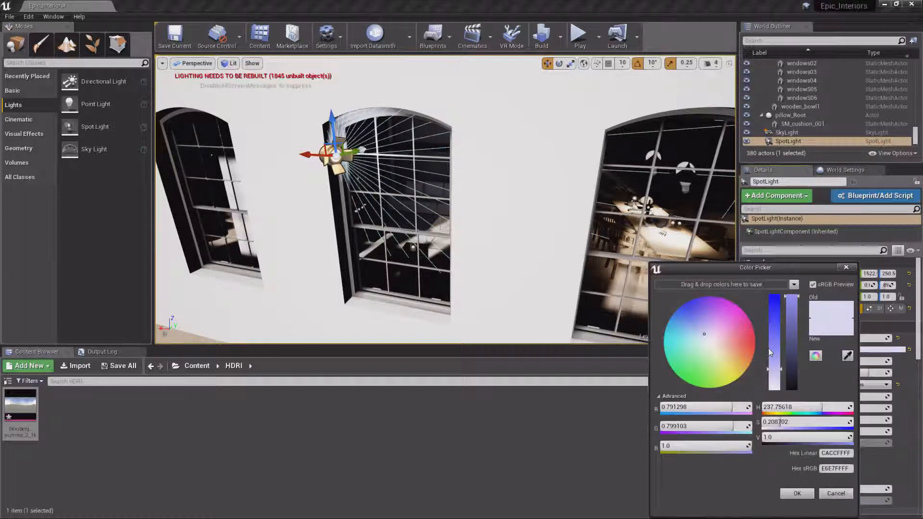
{"action": "left_click", "coordinate": [801, 496]}
Step: Duplicate the spot light into a grid of two columns and three rows covering the window opening
{"action": "right_click_drag", "start_coordinate": [332, 176], "coordinate": [358, 190]}
{"action": "left_click_drag", "start_coordinate": [362, 178], "coordinate": [438, 187], "text": "alt"}
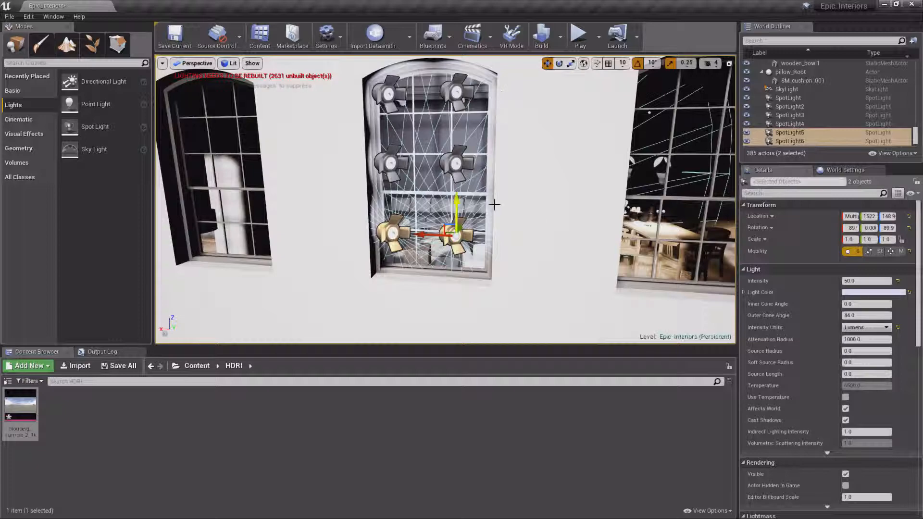
{"action": "right_click_drag", "start_coordinate": [527, 207], "coordinate": [553, 192]}
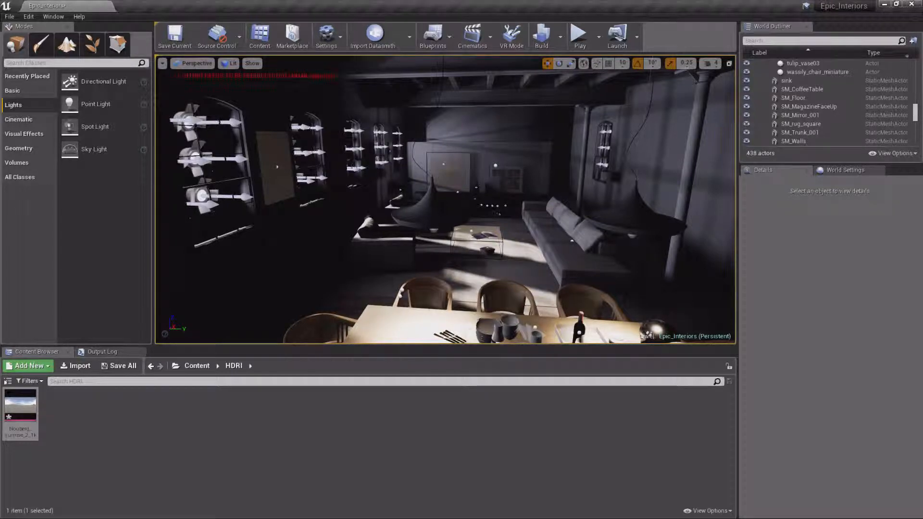
Step: Search the placeable actors for "lightmass portal" and try a Lightmass Portal over one of the room's windows
{"action": "middle_click_drag", "start_coordinate": [445, 199], "coordinate": [471, 196]}
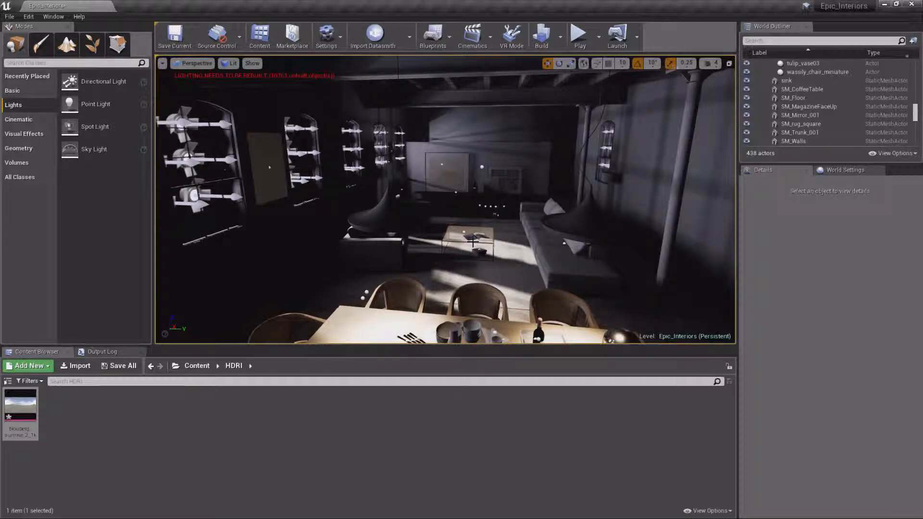
{"action": "right_click_drag", "start_coordinate": [460, 245], "coordinate": [466, 244]}
{"action": "key", "text": "a"}
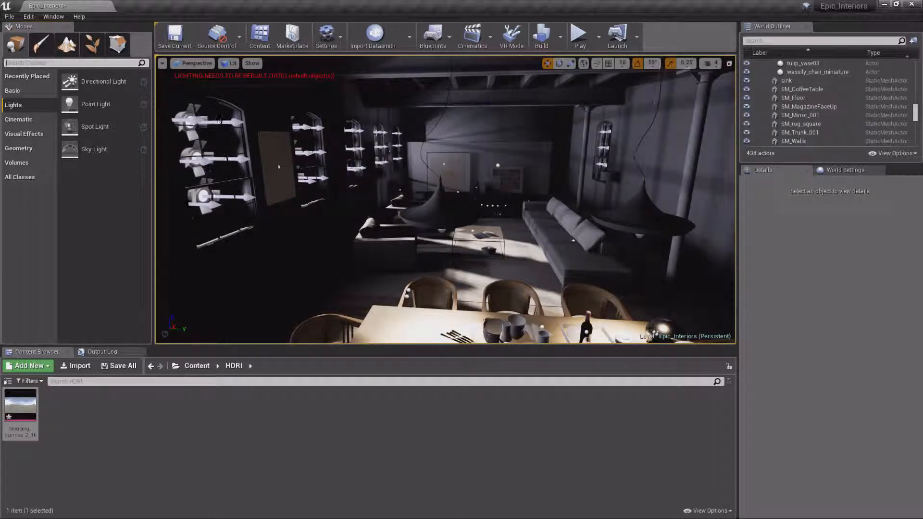
{"action": "type", "text": "lightmass por"}
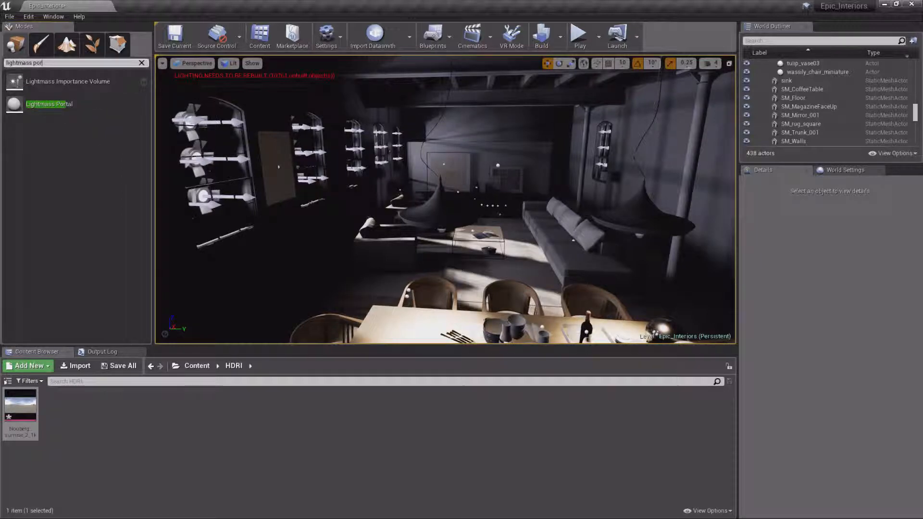
{"action": "type", "text": "tal"}
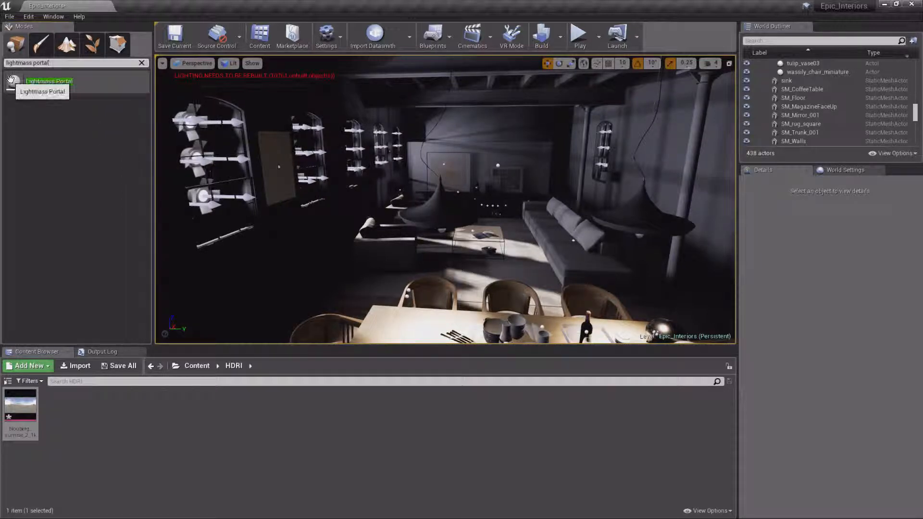
{"action": "left_click_drag", "start_coordinate": [19, 83], "coordinate": [339, 200]}
{"action": "left_click_drag", "start_coordinate": [339, 200], "coordinate": [340, 200]}
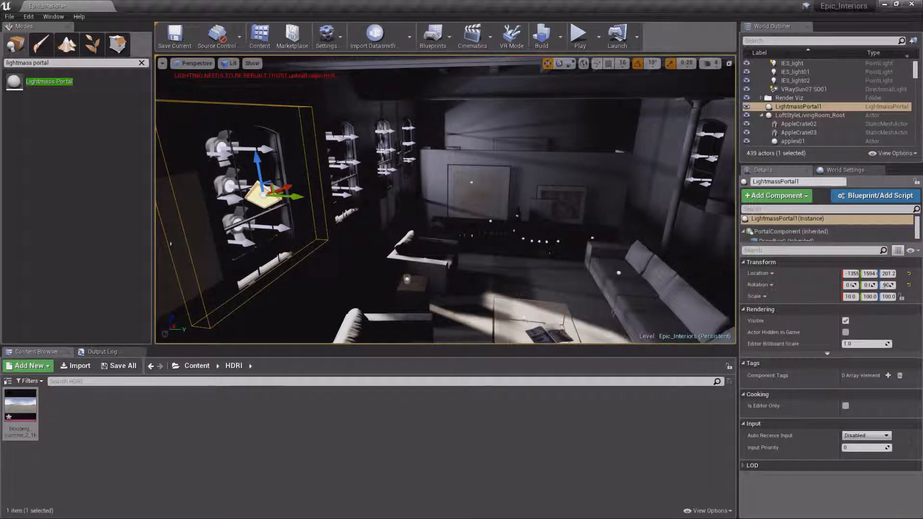
{"action": "right_click_drag", "start_coordinate": [445, 200], "coordinate": [447, 199]}
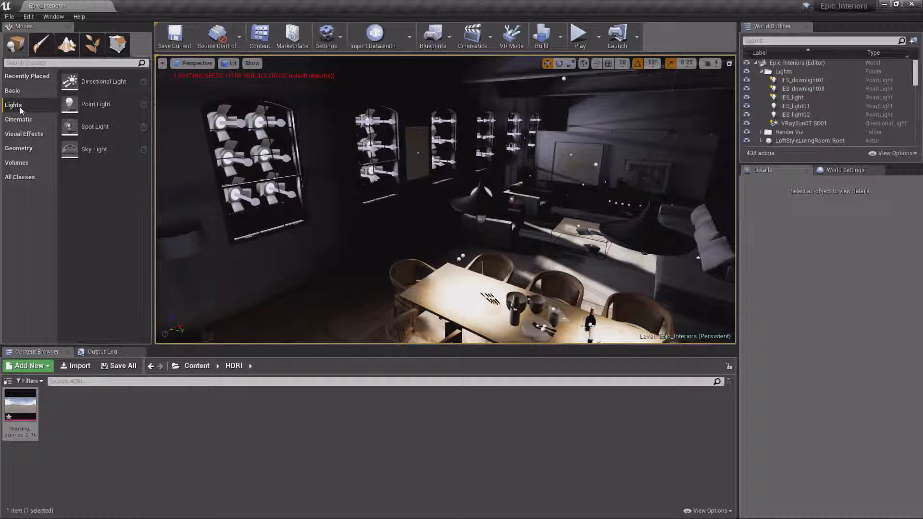
Step: Try an Atmospheric Fog actor raised above the dining area floor and delete it from the scene
{"action": "left_click", "coordinate": [23, 135]}
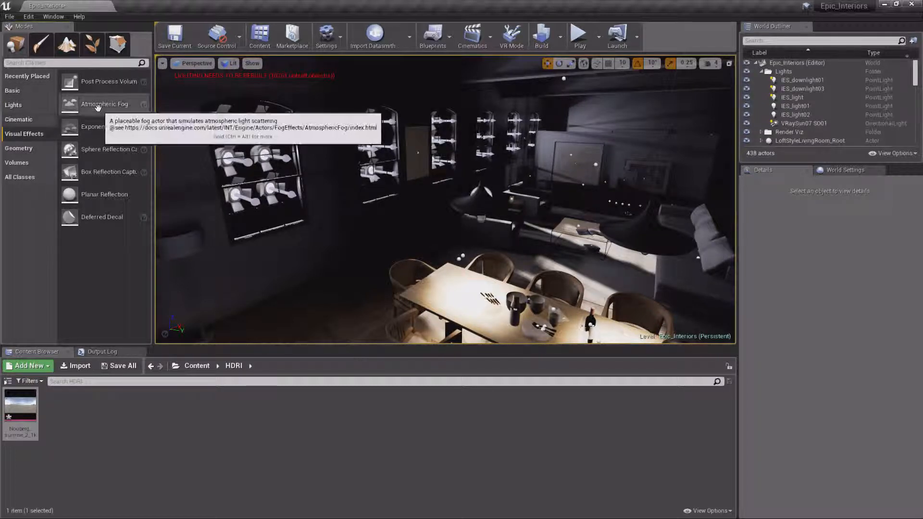
{"action": "left_click_drag", "start_coordinate": [104, 104], "coordinate": [519, 274]}
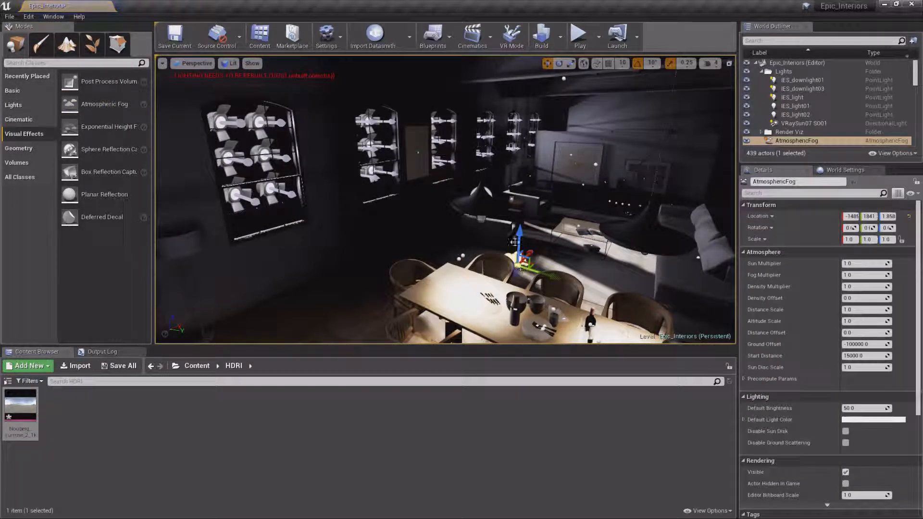
{"action": "left_click_drag", "start_coordinate": [519, 240], "coordinate": [526, 141]}
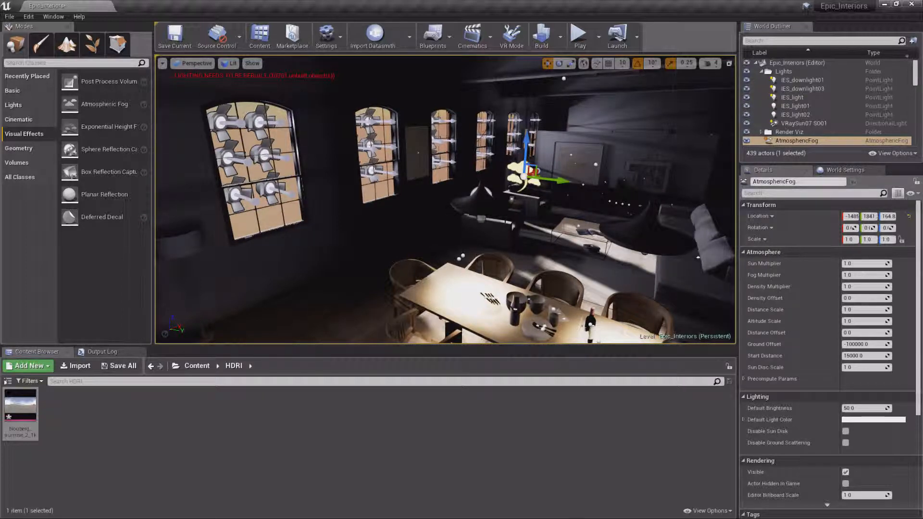
{"action": "key", "text": "Delete"}
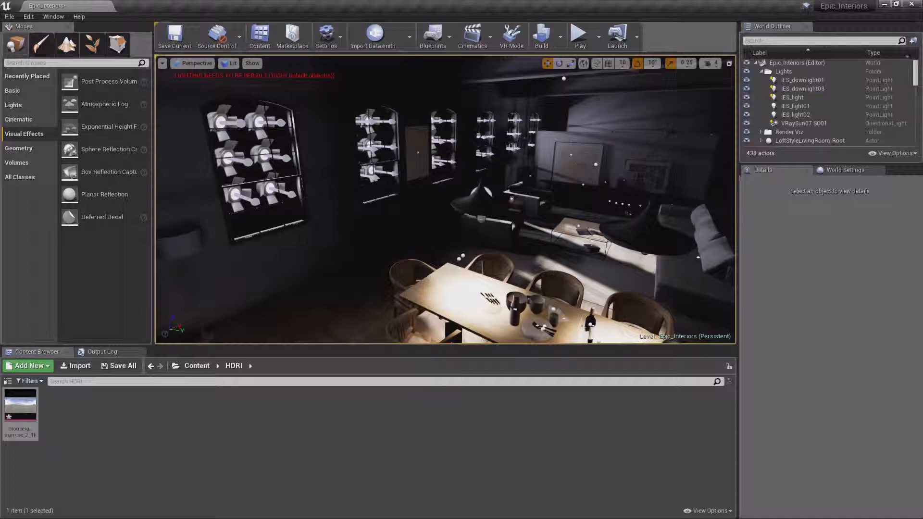
Step: Search the placeable actors for "bp_sky" and place a BP_Sky_Sphere in the room, raised above the floor
{"action": "left_click", "coordinate": [111, 63]}
{"action": "type", "text": "bp"}
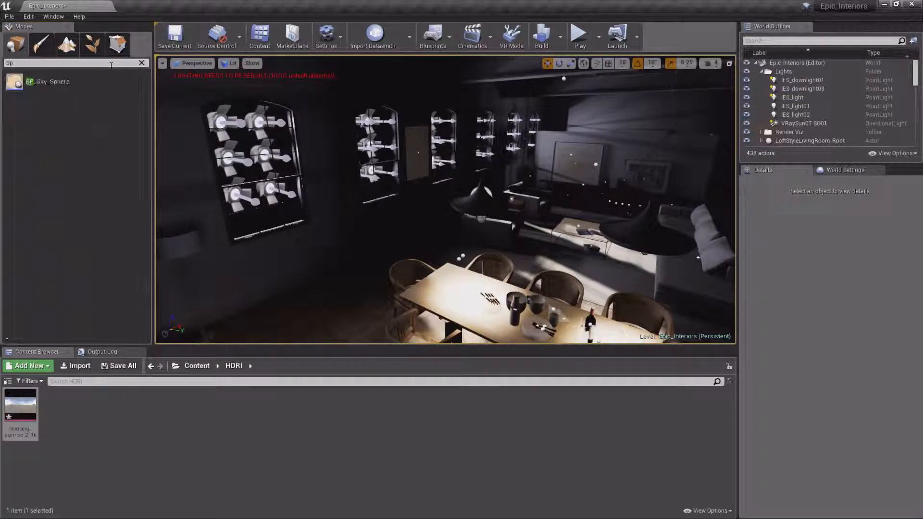
{"action": "type", "text": "_sky"}
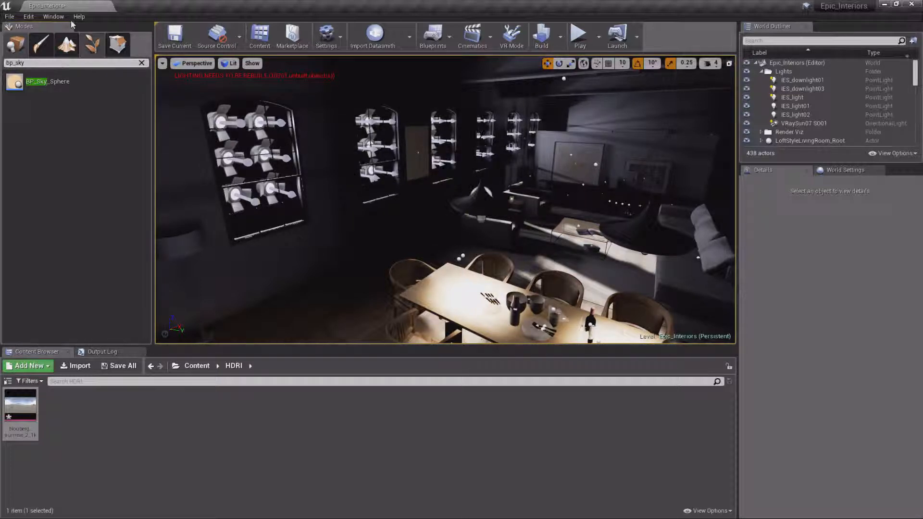
{"action": "left_click_drag", "start_coordinate": [48, 81], "coordinate": [255, 183]}
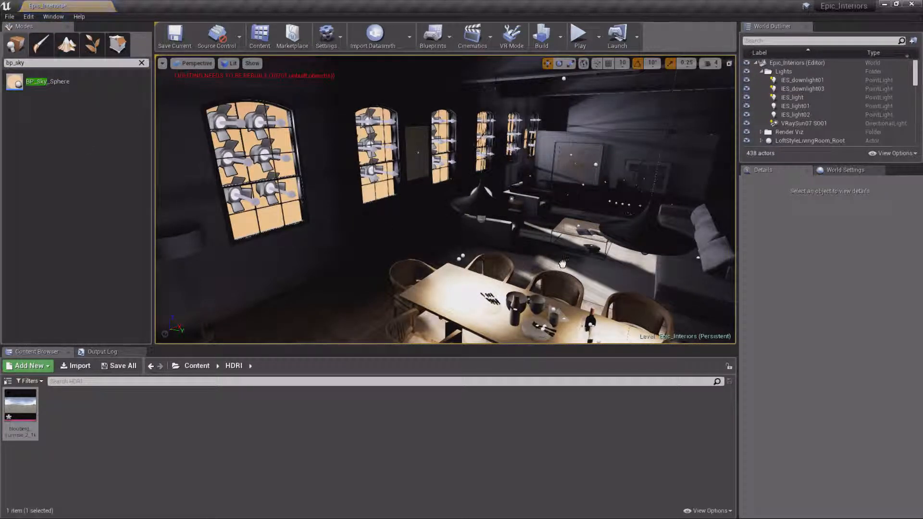
{"action": "left_click_drag", "start_coordinate": [595, 265], "coordinate": [575, 151]}
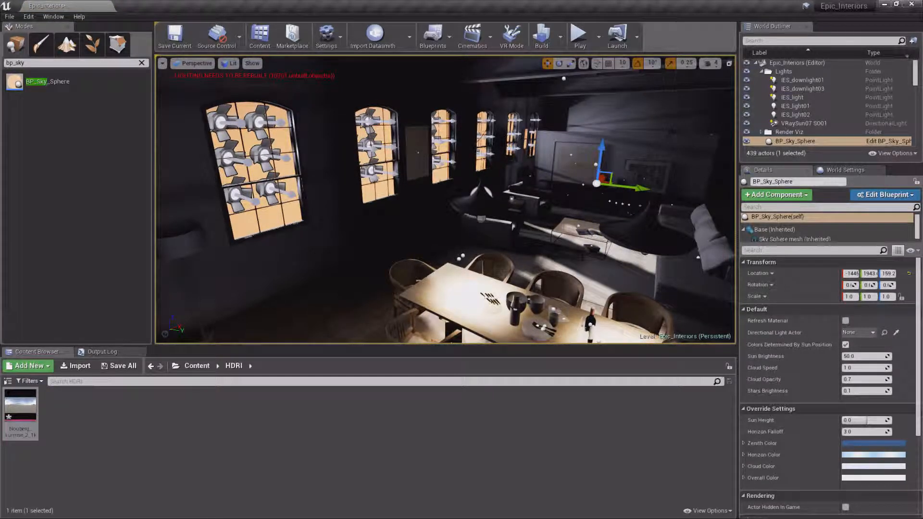
{"action": "right_click_drag", "start_coordinate": [575, 151], "coordinate": [537, 152]}
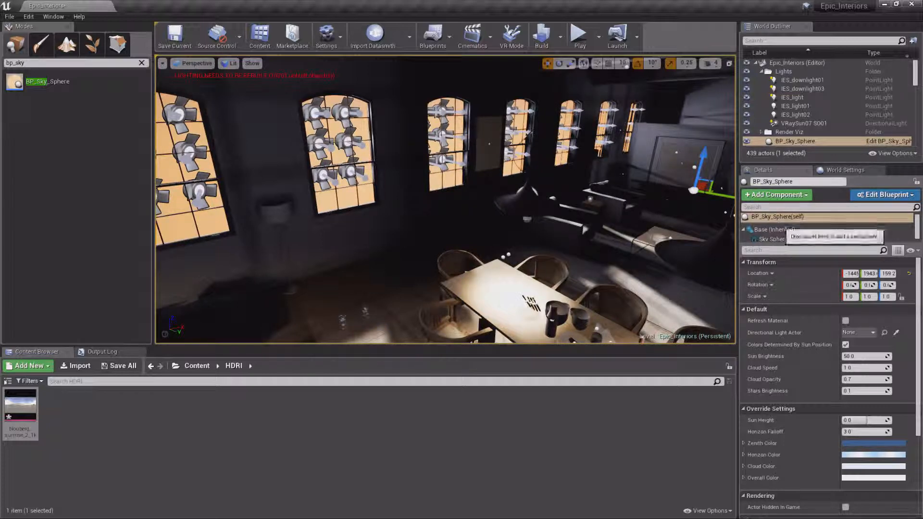
Step: Assign VRaySun07 SO01 as the sky sphere's directional light actor and inspect the sky from outside the building
{"action": "left_click", "coordinate": [870, 334]}
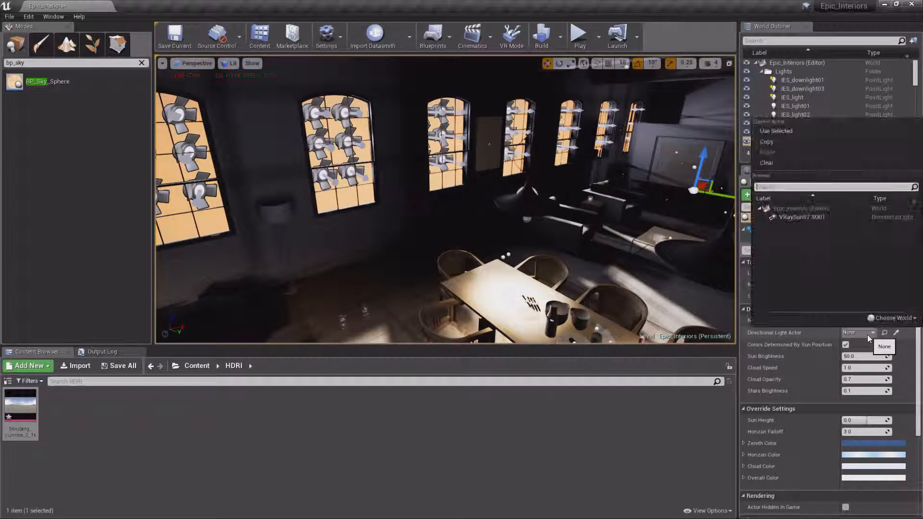
{"action": "left_click", "coordinate": [807, 219]}
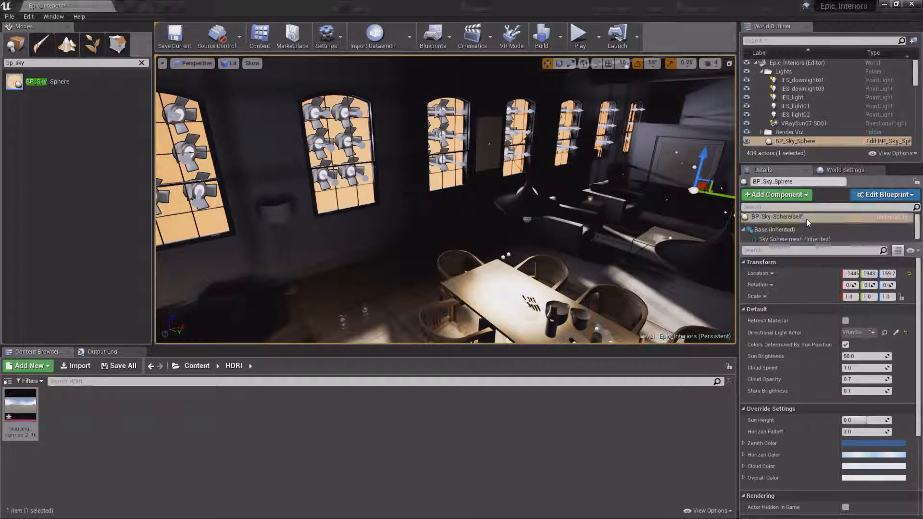
{"action": "scroll", "coordinate": [584, 229], "scroll_direction": "down", "scroll_amount": 10}
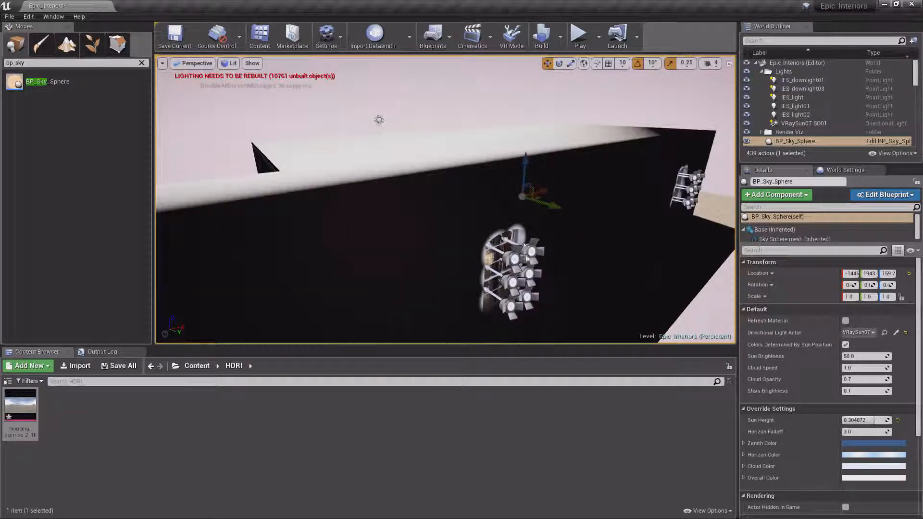
{"action": "left_click_drag", "start_coordinate": [584, 229], "coordinate": [712, 214], "text": "alt"}
{"action": "left_click_drag", "start_coordinate": [433, 217], "coordinate": [664, 222], "text": "alt"}
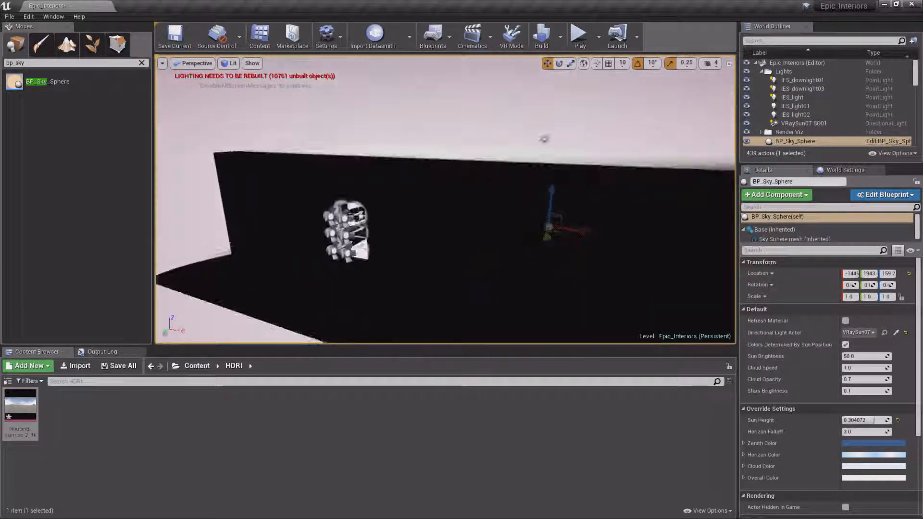
{"action": "scroll", "coordinate": [584, 230], "scroll_direction": "up", "scroll_amount": 8}
{"action": "right_click_drag", "start_coordinate": [585, 230], "coordinate": [618, 242]}
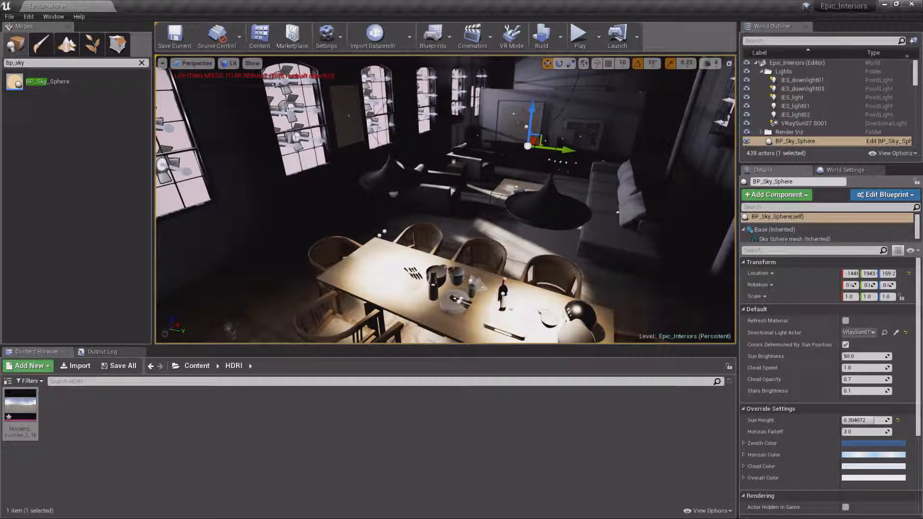
Step: Reduce the Light Shaft Bloom scale of the VRaySun07 SO01 directional light to about 0.68
{"action": "right_click_drag", "start_coordinate": [445, 200], "coordinate": [401, 178]}
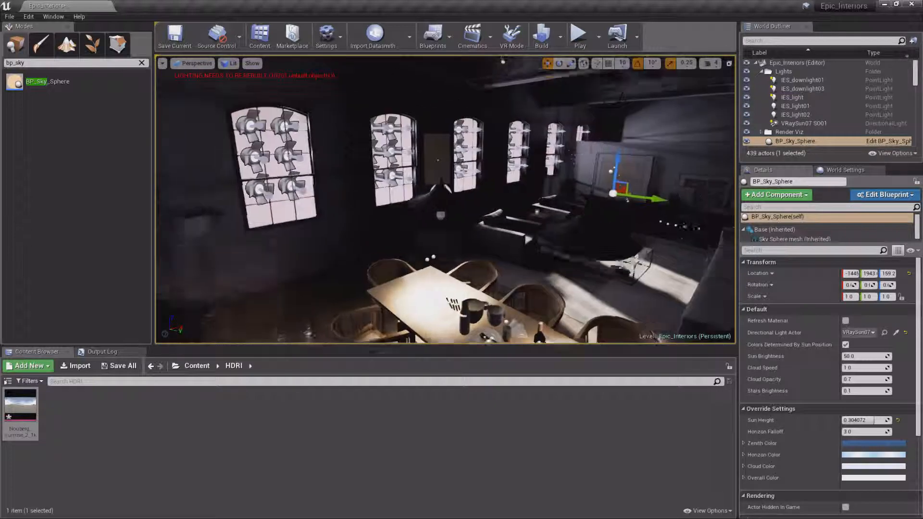
{"action": "mouse_move", "coordinate": [401, 260]}
{"action": "right_mouse_down"}
{"action": "mouse_move", "coordinate": [373, 234]}
{"action": "mouse_move", "coordinate": [372, 256]}
{"action": "mouse_move", "coordinate": [308, 255]}
{"action": "mouse_move", "coordinate": [370, 257]}
{"action": "mouse_move", "coordinate": [379, 266]}
{"action": "mouse_move", "coordinate": [337, 268]}
{"action": "mouse_move", "coordinate": [373, 276]}
{"action": "mouse_move", "coordinate": [413, 271]}
{"action": "right_mouse_up"}
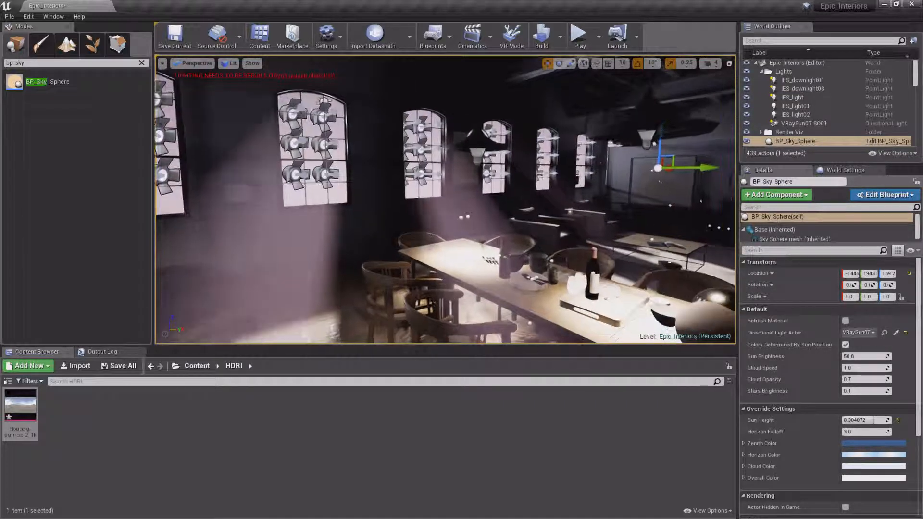
{"action": "left_click", "coordinate": [803, 123]}
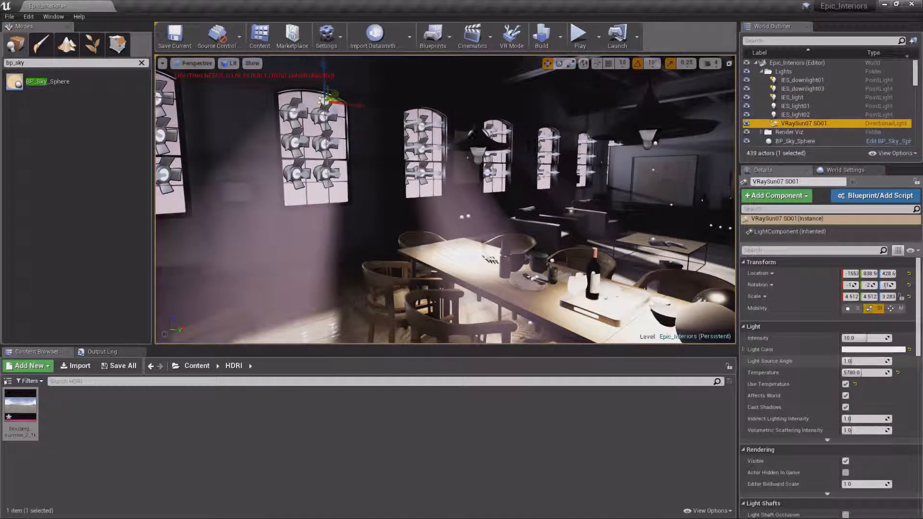
{"action": "scroll", "coordinate": [789, 369], "scroll_direction": "down", "scroll_amount": 10}
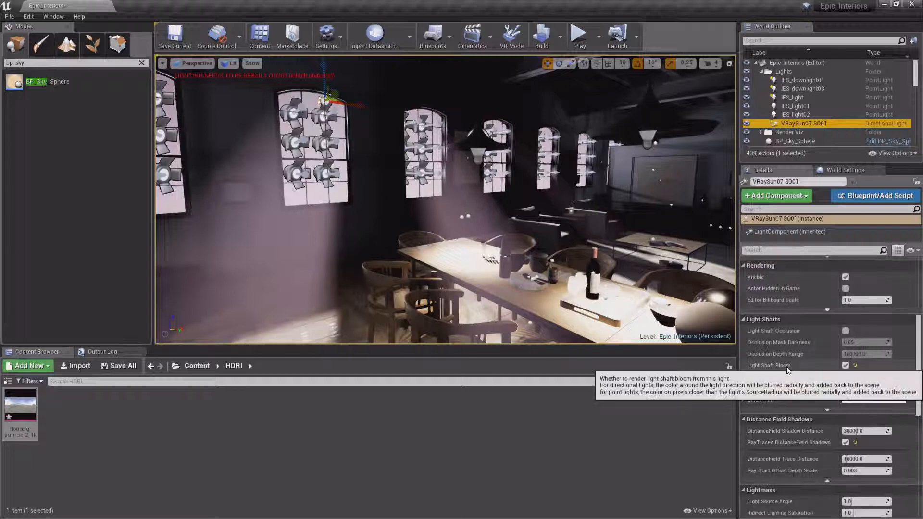
{"action": "left_click_drag", "start_coordinate": [863, 378], "coordinate": [845, 378]}
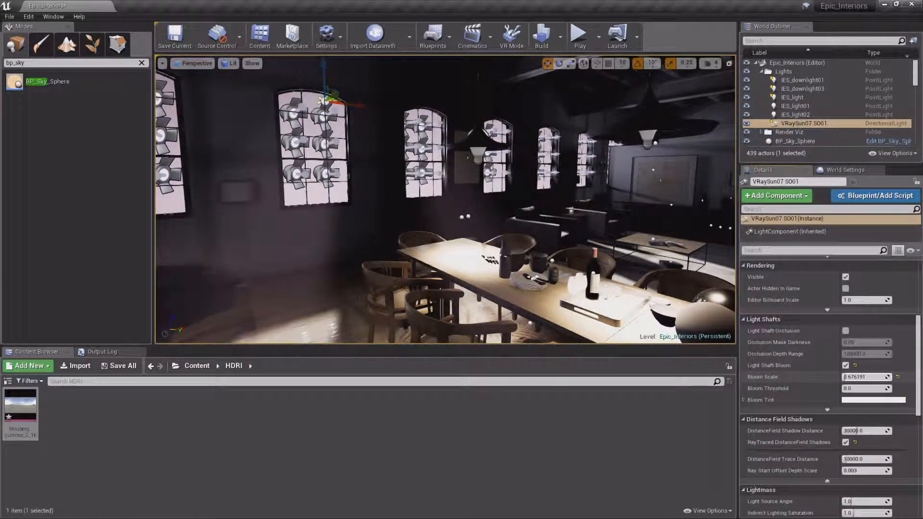
Step: Set the BP_Sky_Sphere's Cloud Opacity to 1.2 and its Cloud Speed to 5, viewing the clouds from outside the building
{"action": "right_click_drag", "start_coordinate": [529, 211], "coordinate": [414, 212]}
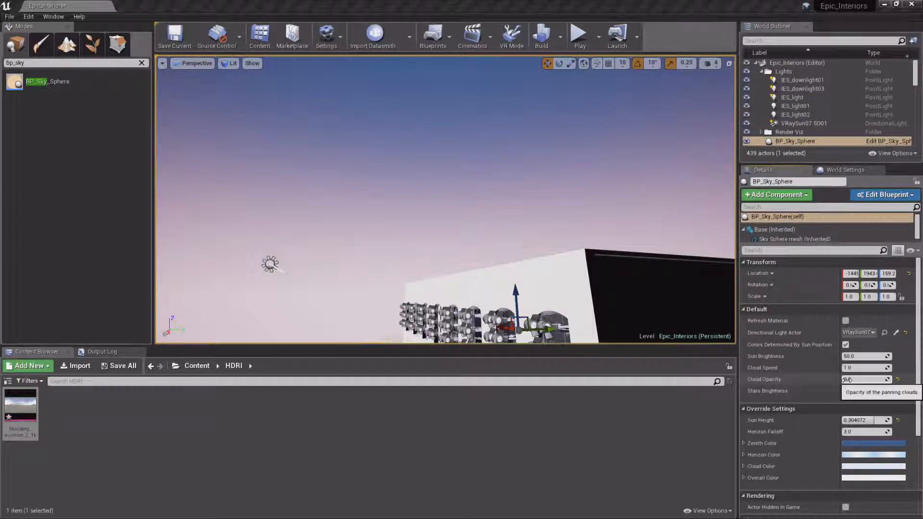
{"action": "left_click_drag", "start_coordinate": [848, 379], "coordinate": [884, 380]}
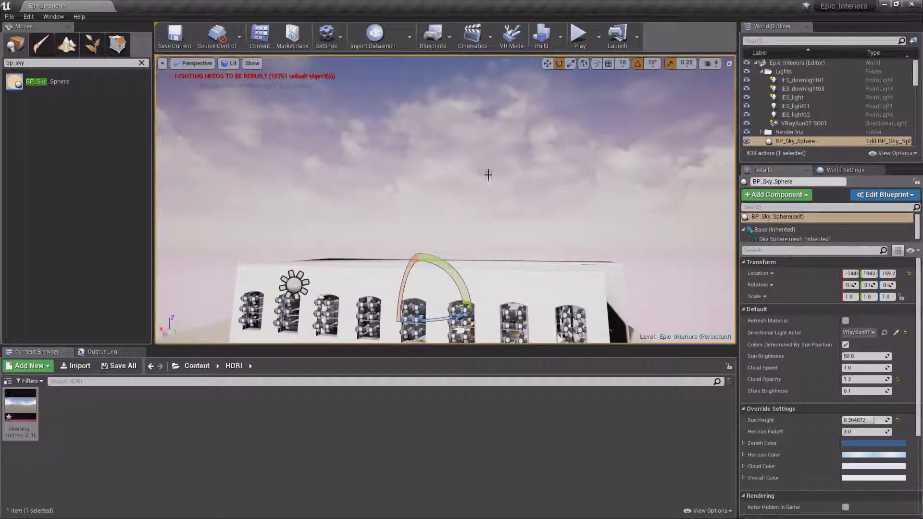
{"action": "mouse_move", "coordinate": [488, 174]}
{"action": "left_mouse_down", "text": "alt"}
{"action": "mouse_move", "coordinate": [459, 177]}
{"action": "mouse_move", "coordinate": [500, 179]}
{"action": "left_mouse_up", "text": "alt"}
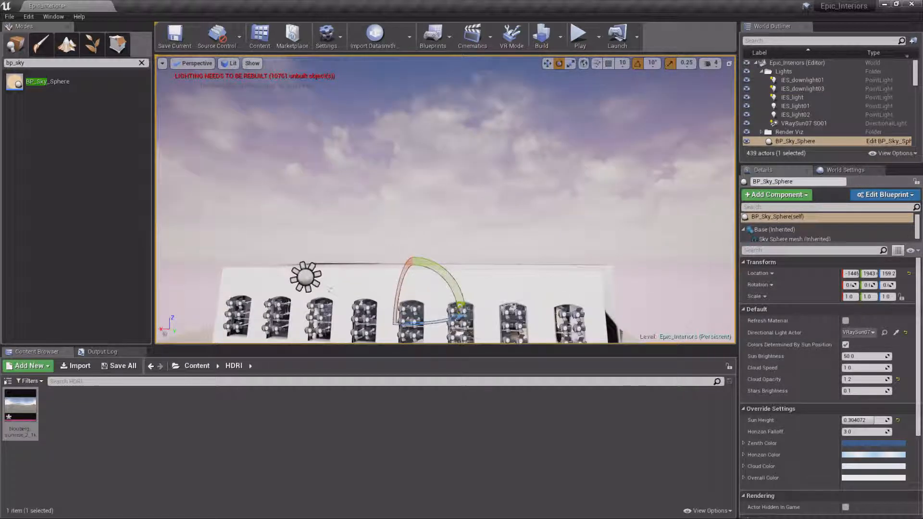
{"action": "left_click", "coordinate": [858, 367]}
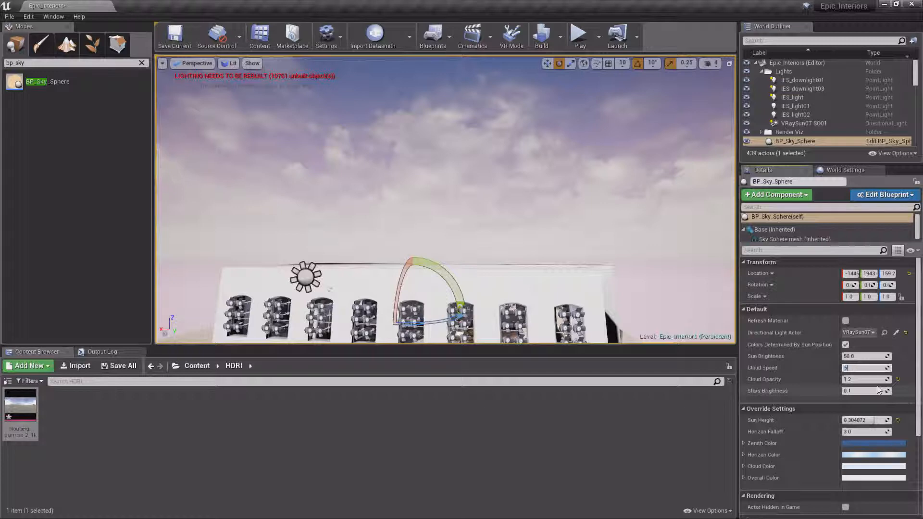
{"action": "key", "text": "Return"}
{"action": "mouse_move", "coordinate": [486, 169]}
{"action": "left_mouse_down", "text": "alt"}
{"action": "mouse_move", "coordinate": [514, 170]}
{"action": "mouse_move", "coordinate": [483, 169]}
{"action": "left_mouse_up", "text": "alt"}
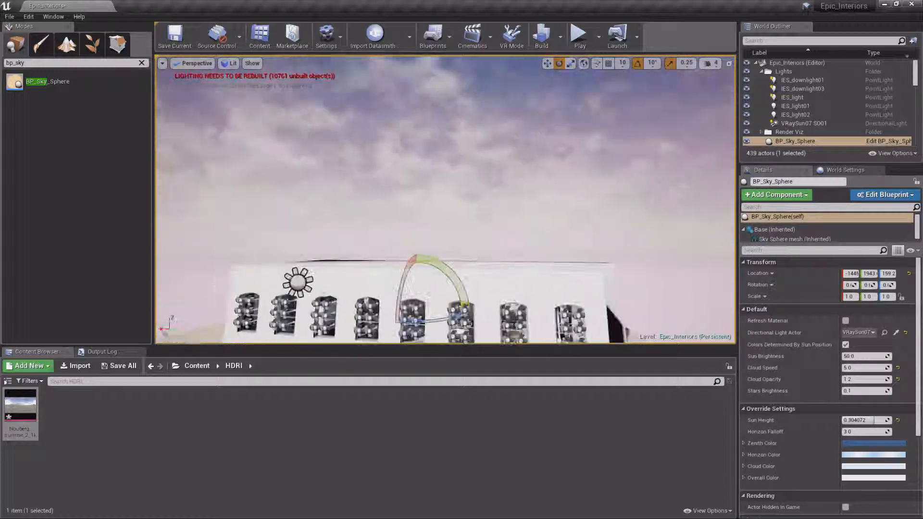
{"action": "left_click_drag", "start_coordinate": [402, 157], "coordinate": [440, 158], "text": "alt"}
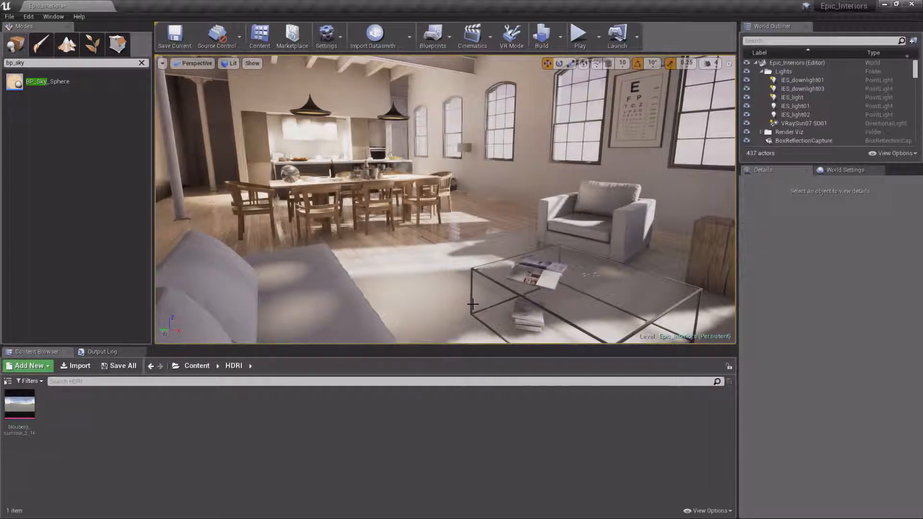
Step: Look through the lighting quality levels offered for the lighting build, leaving the setting as it is
{"action": "left_click", "coordinate": [561, 36]}
{"action": "mouse_move", "coordinate": [584, 87]}
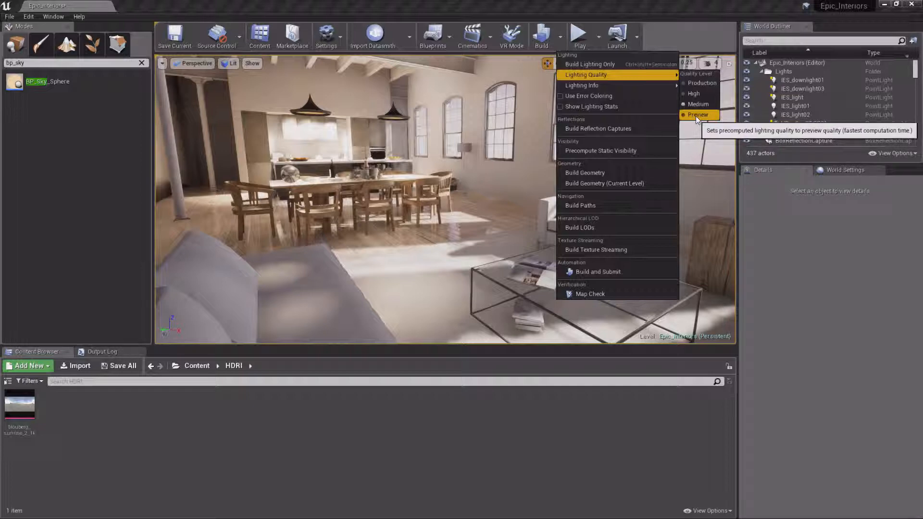
{"action": "left_click", "coordinate": [627, 6]}
Step: Examine the baked shadows on the rug around the coffee table and the lighting on the wooden floorboards up close
{"action": "right_click_drag", "start_coordinate": [474, 210], "coordinate": [448, 209]}
{"action": "right_click_drag", "start_coordinate": [445, 199], "coordinate": [423, 214]}
{"action": "right_click_drag", "start_coordinate": [329, 244], "coordinate": [315, 214]}
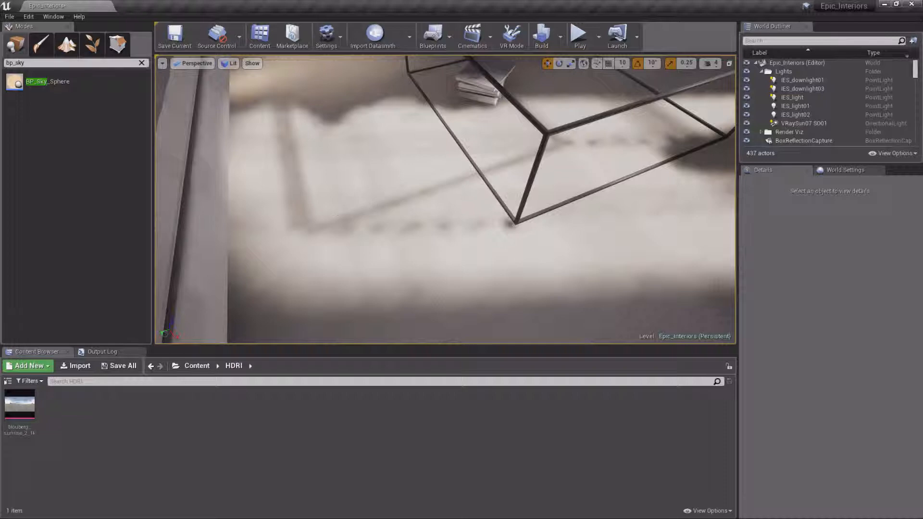
{"action": "right_click_drag", "start_coordinate": [396, 187], "coordinate": [395, 187]}
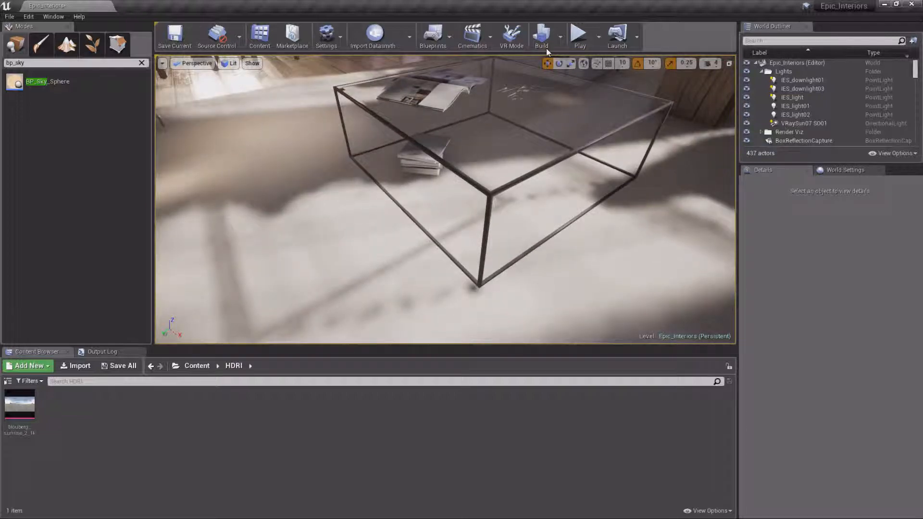
{"action": "right_click_drag", "start_coordinate": [356, 237], "coordinate": [380, 230]}
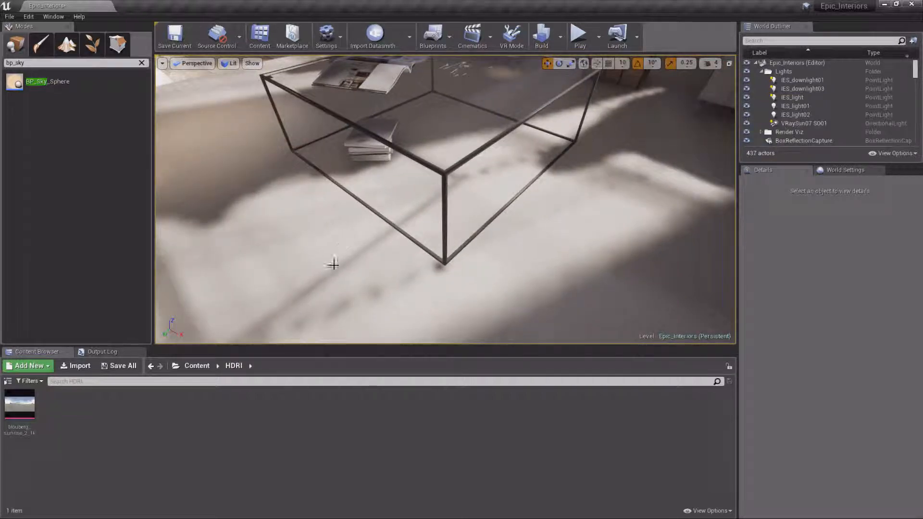
{"action": "right_click_drag", "start_coordinate": [333, 264], "coordinate": [334, 264]}
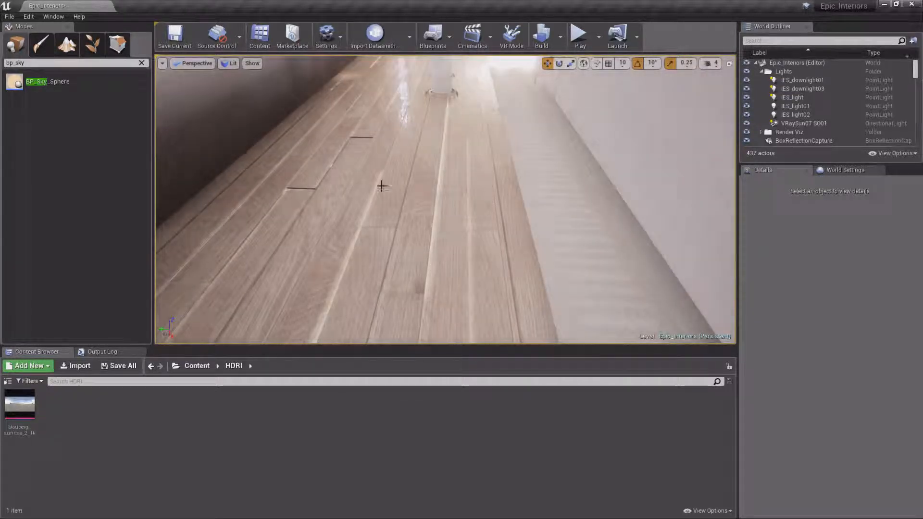
{"action": "right_click_drag", "start_coordinate": [381, 186], "coordinate": [417, 186]}
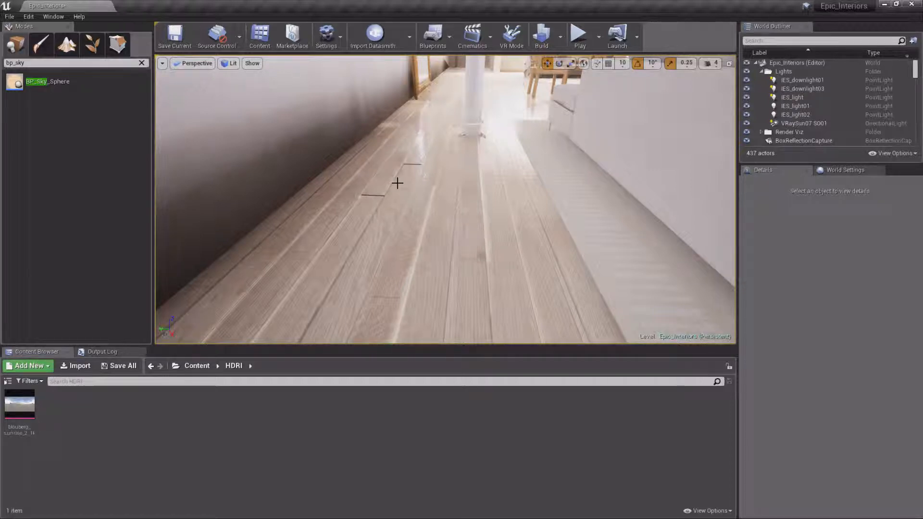
{"action": "right_click_drag", "start_coordinate": [397, 182], "coordinate": [434, 181]}
{"action": "right_click_drag", "start_coordinate": [488, 172], "coordinate": [488, 172]}
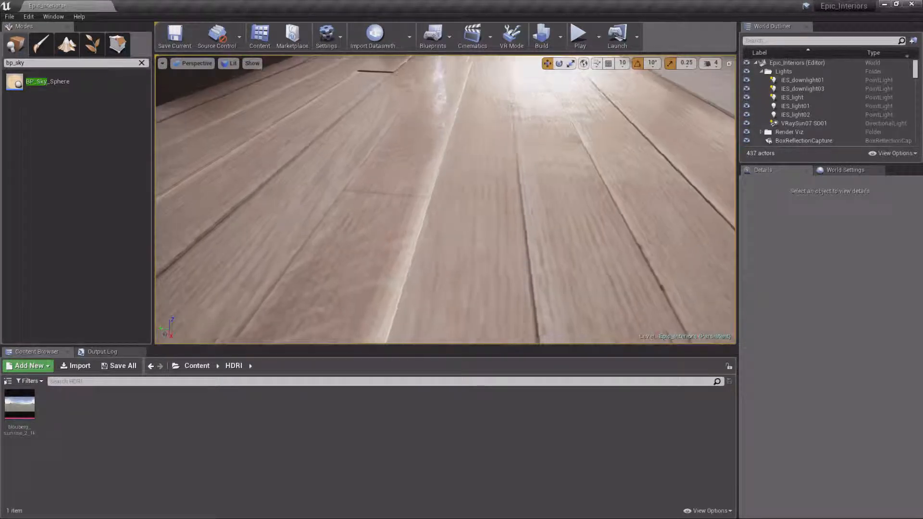
{"action": "right_click_drag", "start_coordinate": [418, 225], "coordinate": [418, 225]}
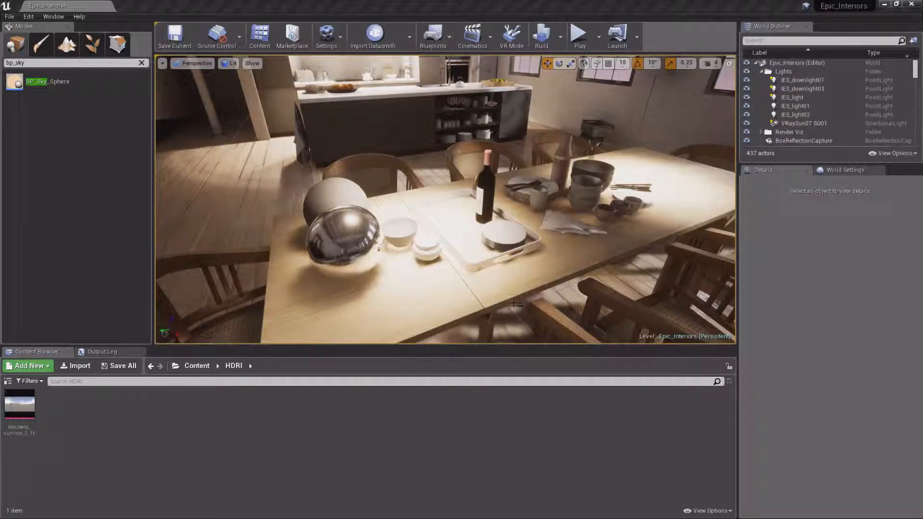
Step: Examine the contact shadows and reflections around the matte and chrome spheres on the dining table
{"action": "right_click_drag", "start_coordinate": [476, 281], "coordinate": [515, 284]}
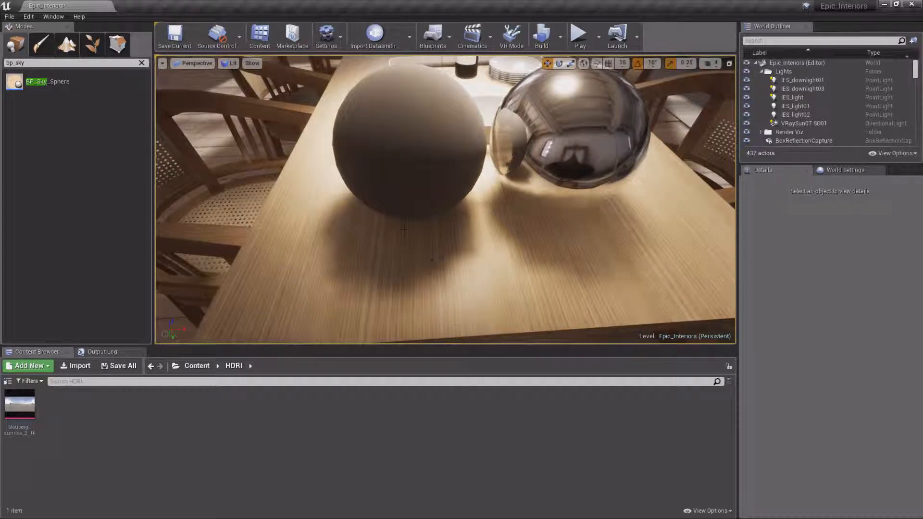
{"action": "right_click_drag", "start_coordinate": [508, 223], "coordinate": [495, 247]}
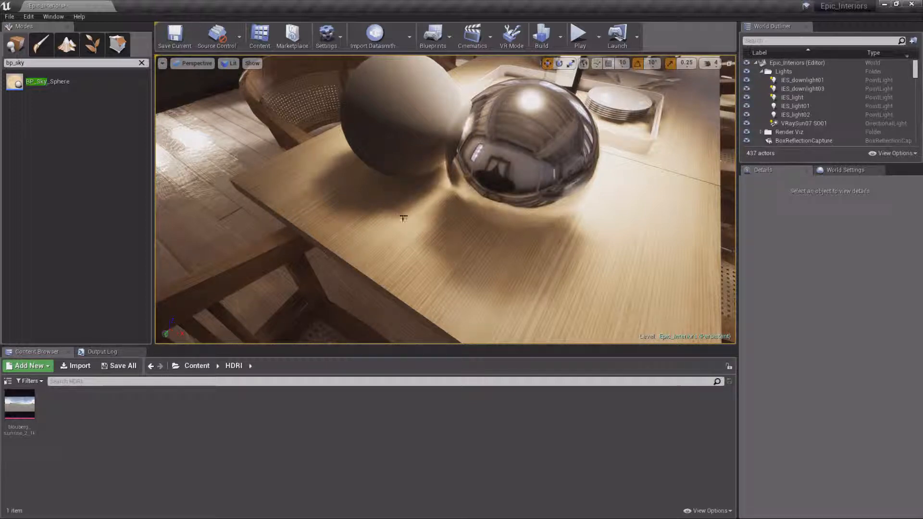
{"action": "right_click_drag", "start_coordinate": [409, 216], "coordinate": [417, 225]}
{"action": "right_click_drag", "start_coordinate": [507, 247], "coordinate": [508, 247]}
{"action": "right_click_drag", "start_coordinate": [578, 245], "coordinate": [570, 254]}
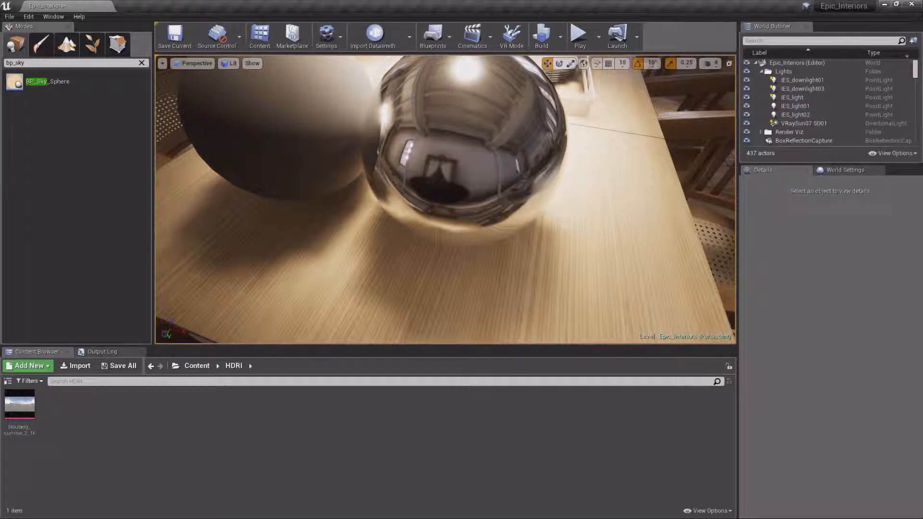
{"action": "right_click_drag", "start_coordinate": [569, 253], "coordinate": [569, 254]}
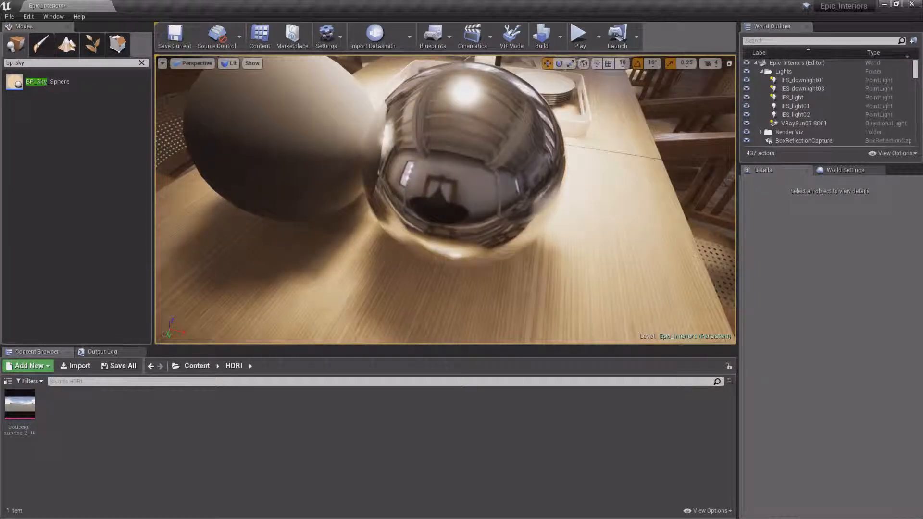
{"action": "right_click_drag", "start_coordinate": [510, 259], "coordinate": [509, 260]}
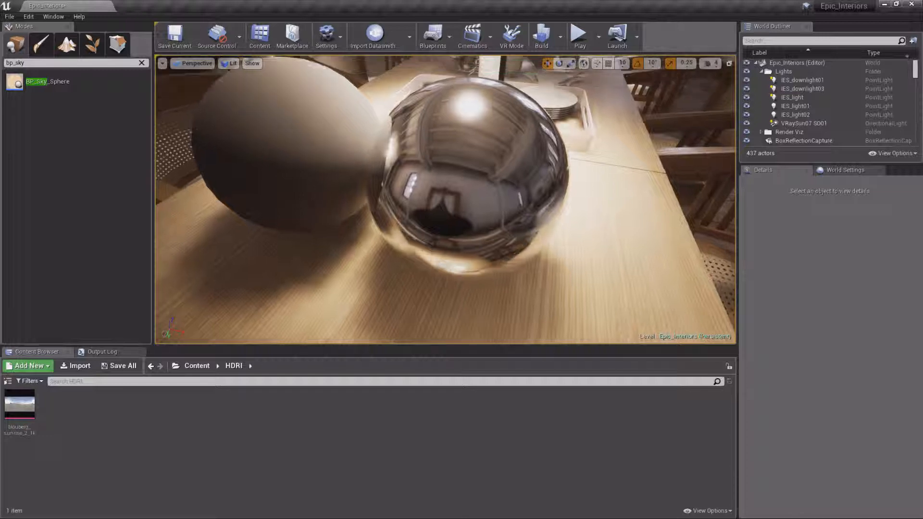
Step: Examine the shading along the base of the side wall and select the SM_Walls mesh
{"action": "right_click_drag", "start_coordinate": [409, 169], "coordinate": [409, 169]}
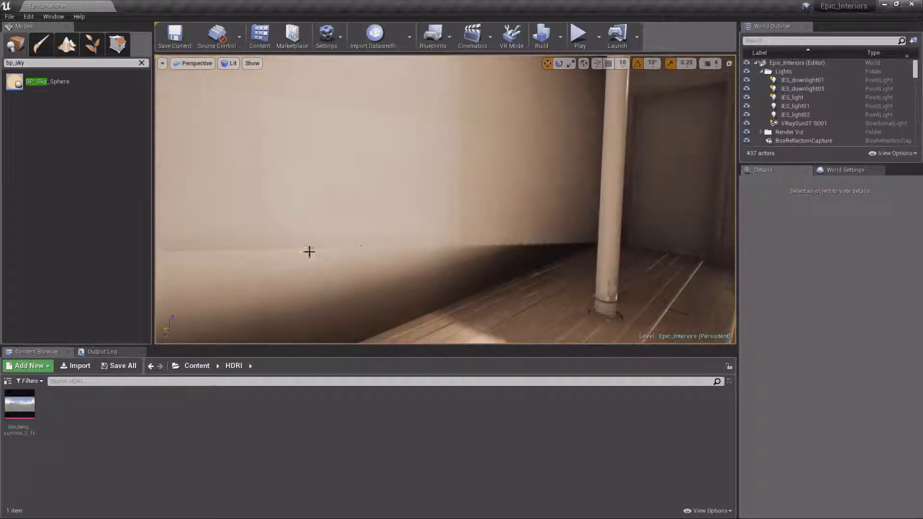
{"action": "right_click_drag", "start_coordinate": [527, 233], "coordinate": [532, 233]}
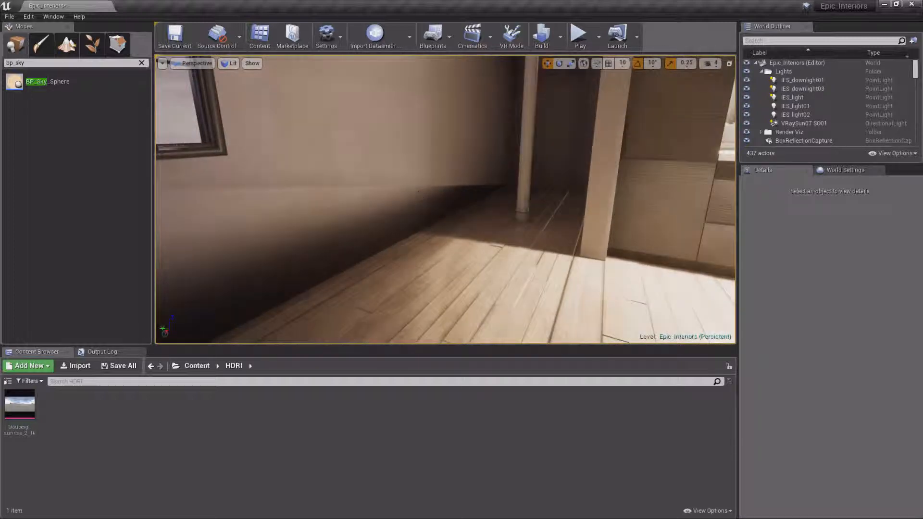
{"action": "right_click_drag", "start_coordinate": [479, 203], "coordinate": [509, 208]}
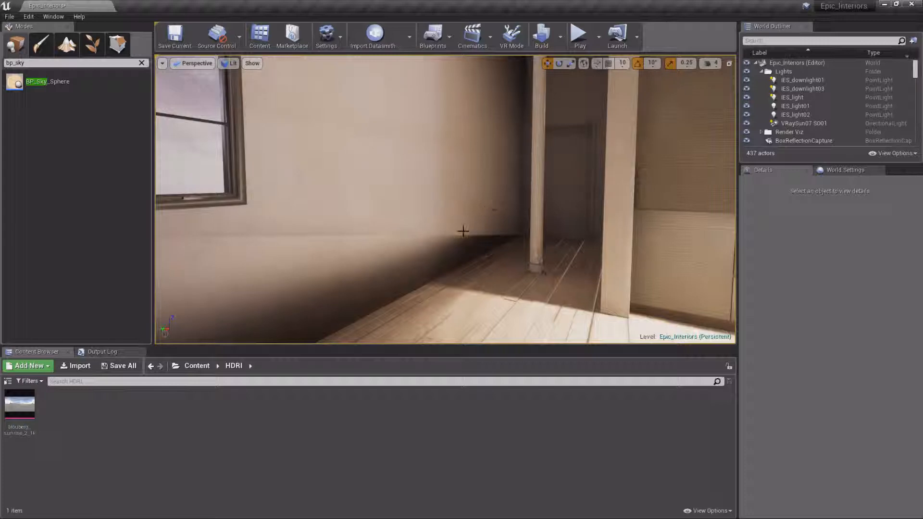
{"action": "right_click_drag", "start_coordinate": [463, 231], "coordinate": [712, 192]}
{"action": "left_click", "coordinate": [403, 204]}
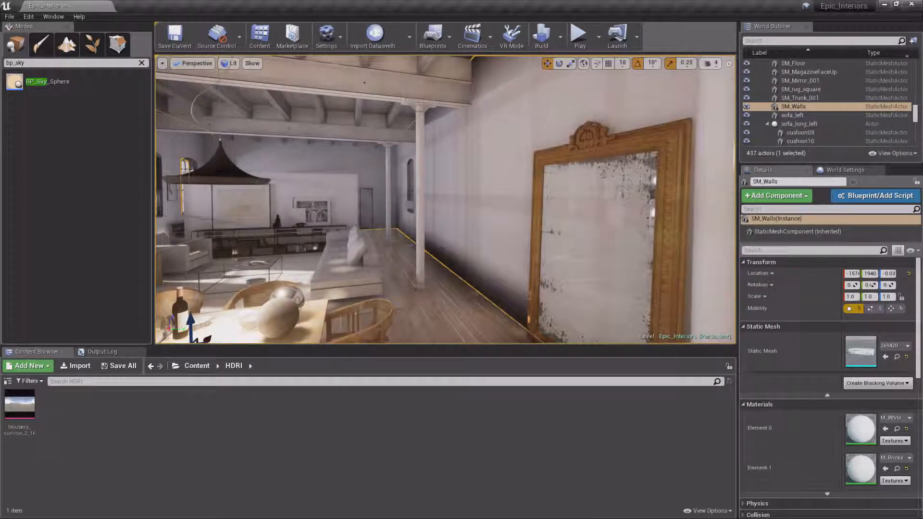
Step: Switch the viewport to the Detail Lighting view mode and examine the dining and living areas
{"action": "right_click_drag", "start_coordinate": [449, 194], "coordinate": [495, 210]}
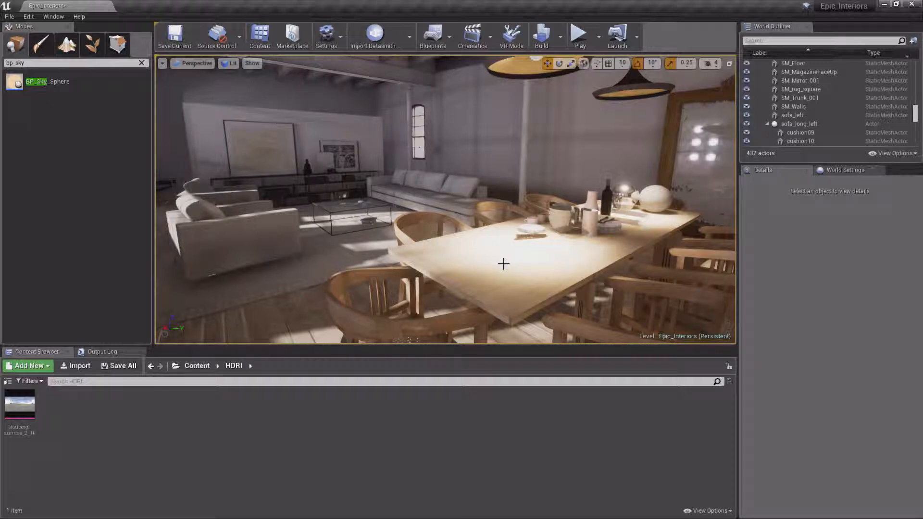
{"action": "left_click", "coordinate": [227, 65]}
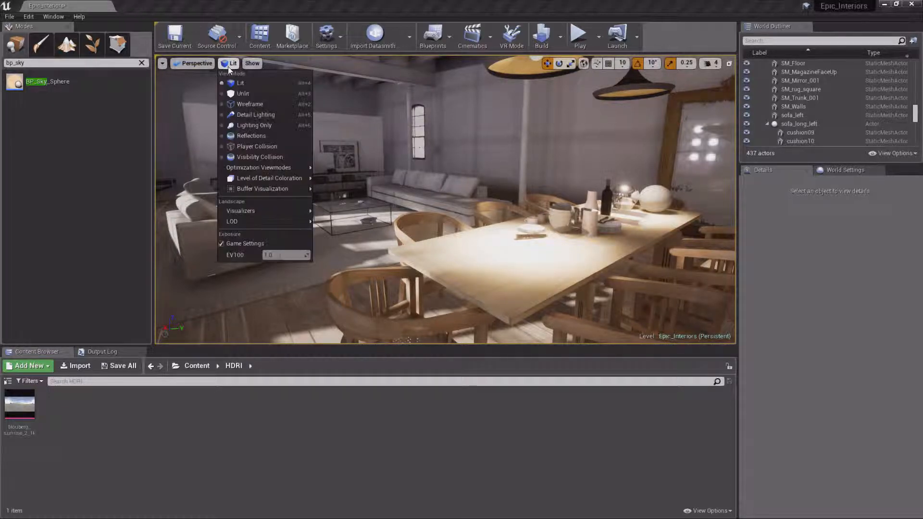
{"action": "left_click", "coordinate": [241, 114]}
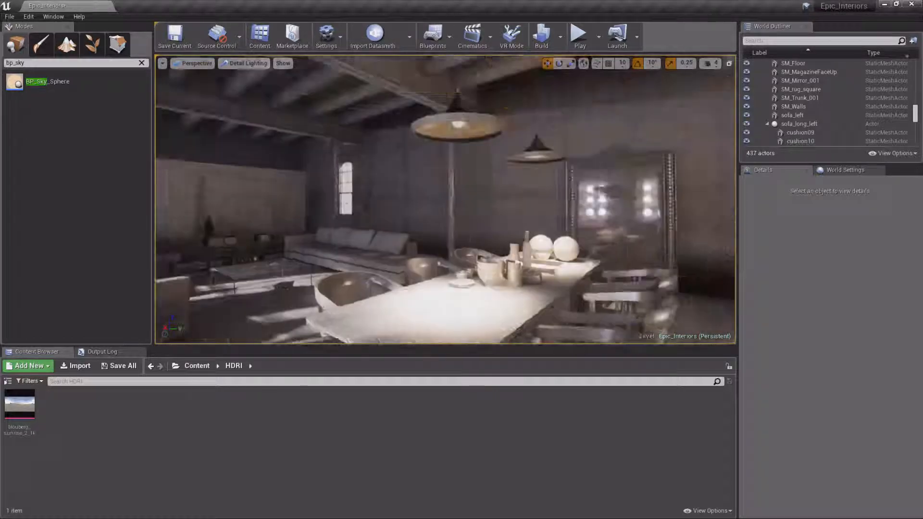
{"action": "right_click_drag", "start_coordinate": [433, 193], "coordinate": [461, 240]}
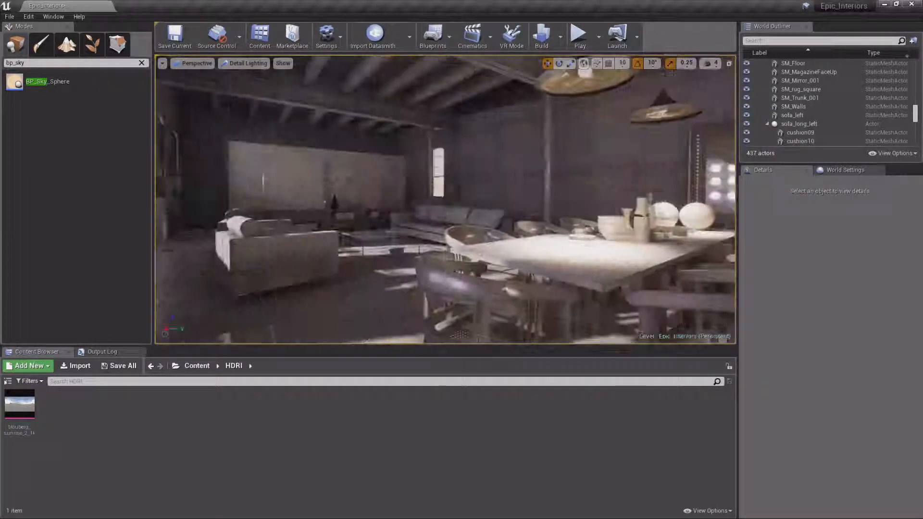
Step: Switch the viewport to the Lighting Only view mode and look around the room
{"action": "left_click", "coordinate": [248, 64]}
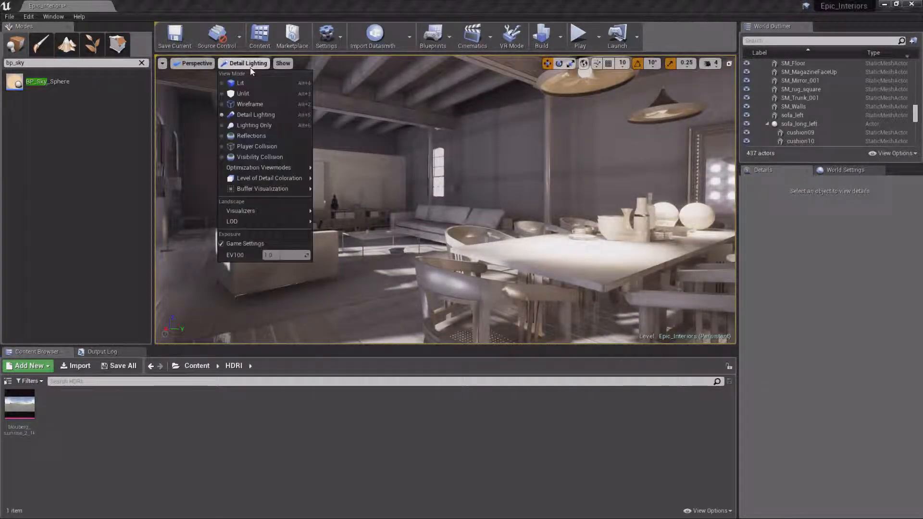
{"action": "left_click", "coordinate": [248, 126]}
{"action": "right_click_drag", "start_coordinate": [247, 128], "coordinate": [524, 140]}
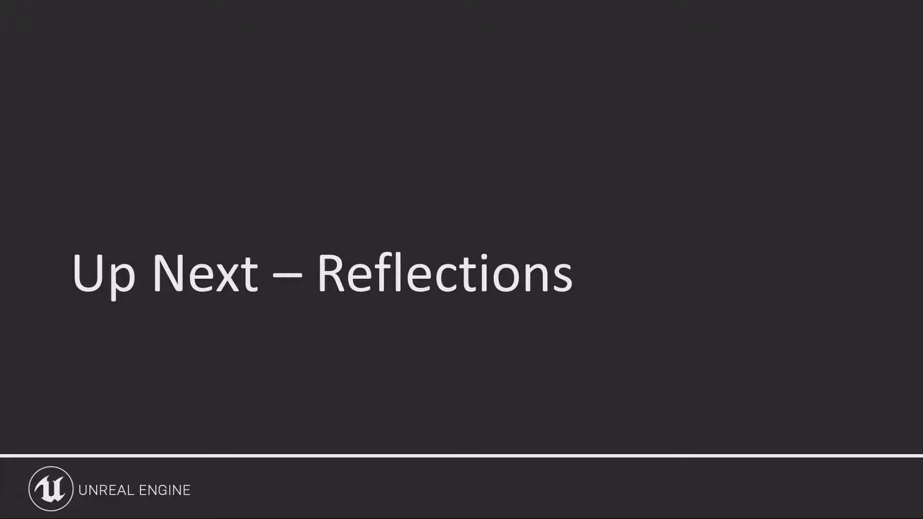